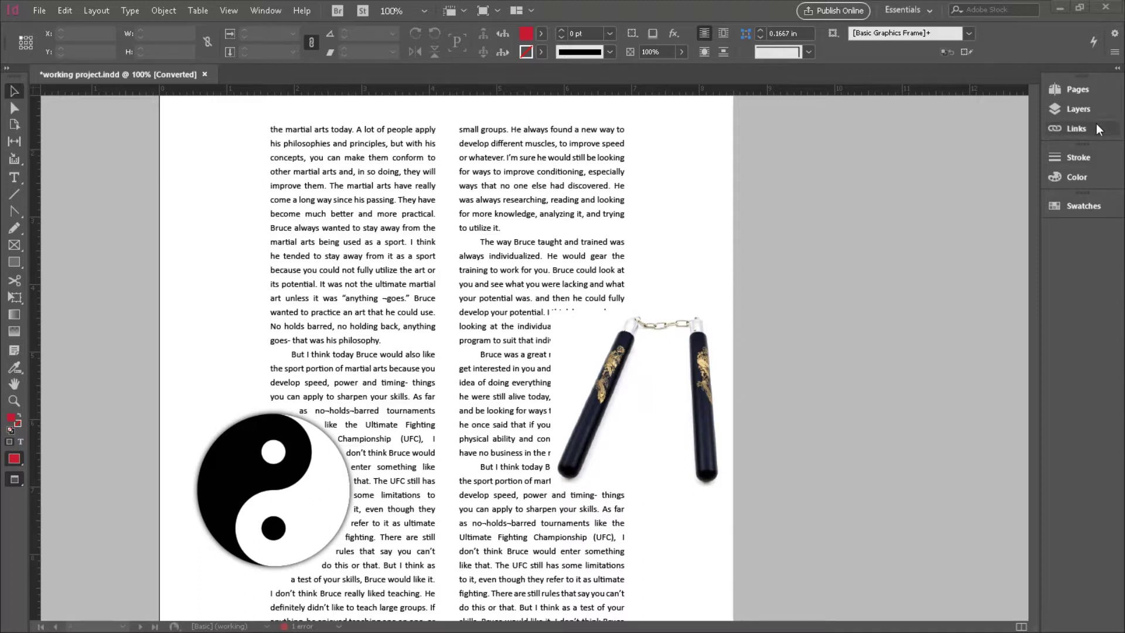
# - Add a blank page 5 after page 4, then check the spreads and zoom back to 75%
pyautogui.click(1078, 90)
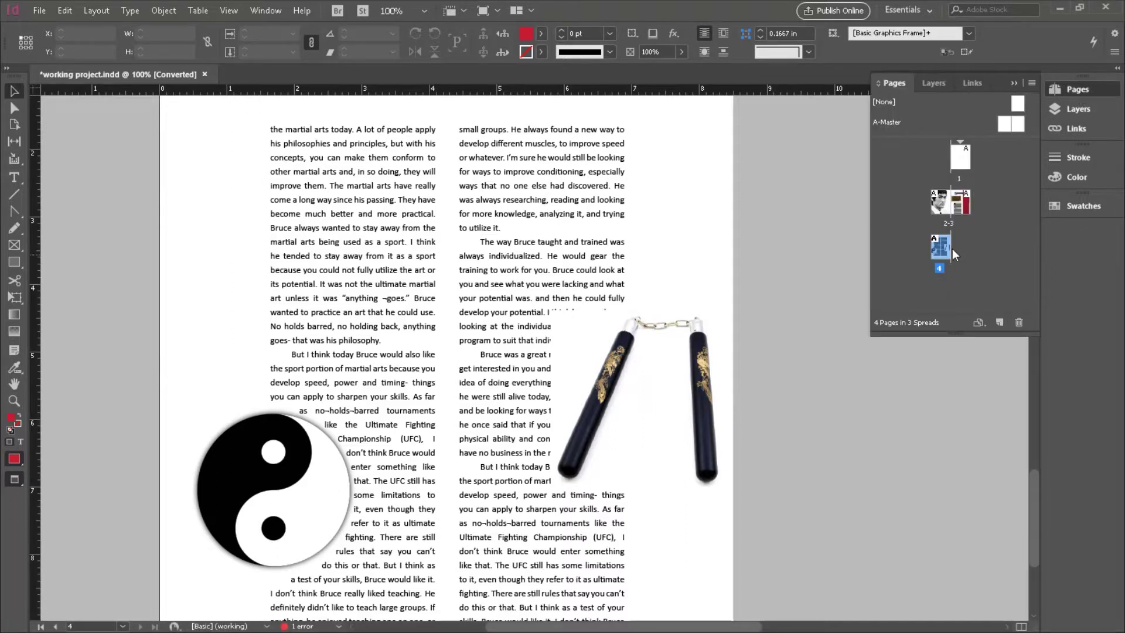
pyautogui.click(940, 248)
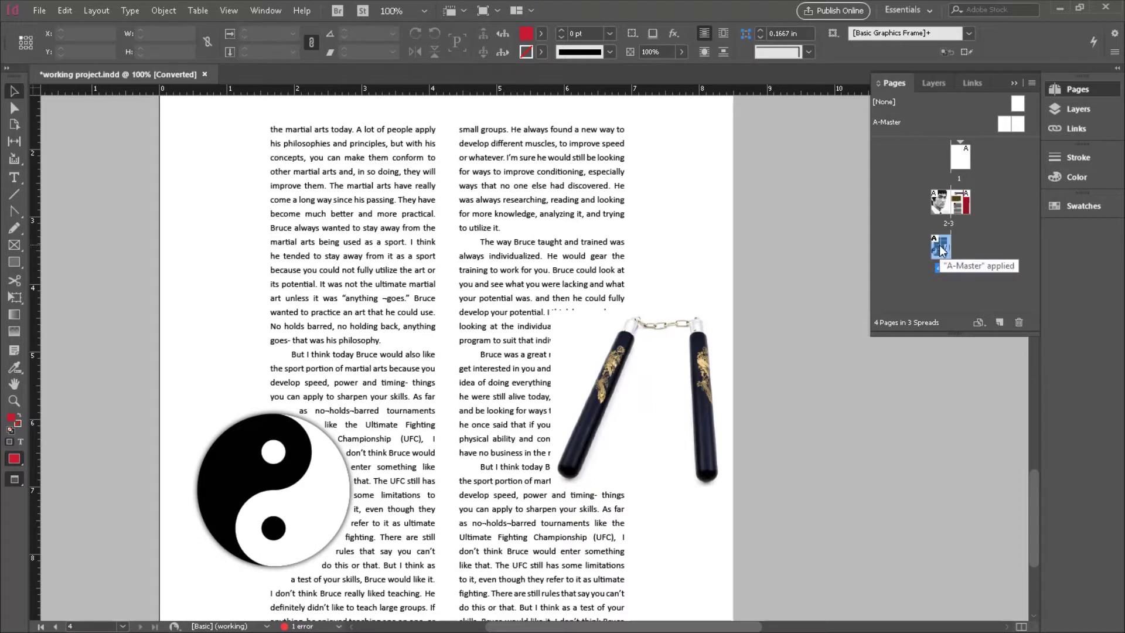
pyautogui.click(999, 324)
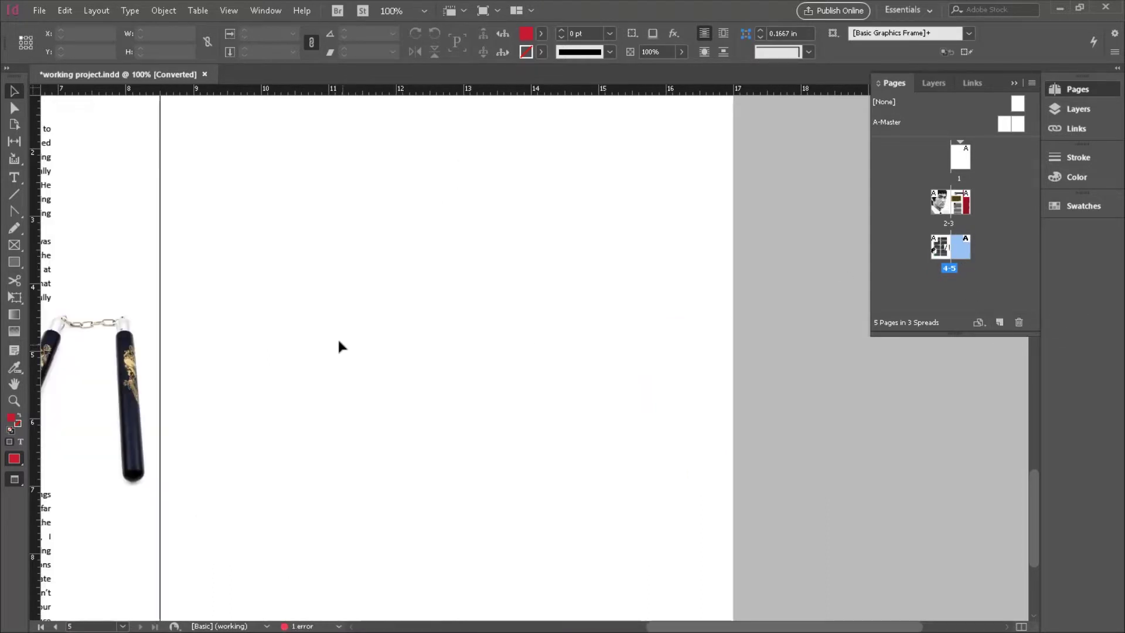
pyautogui.hotkey('ctrl', '-')
pyautogui.hotkey('ctrl', '-')
pyautogui.hotkey('ctrl', '-')
pyautogui.hotkey('ctrl', '-')
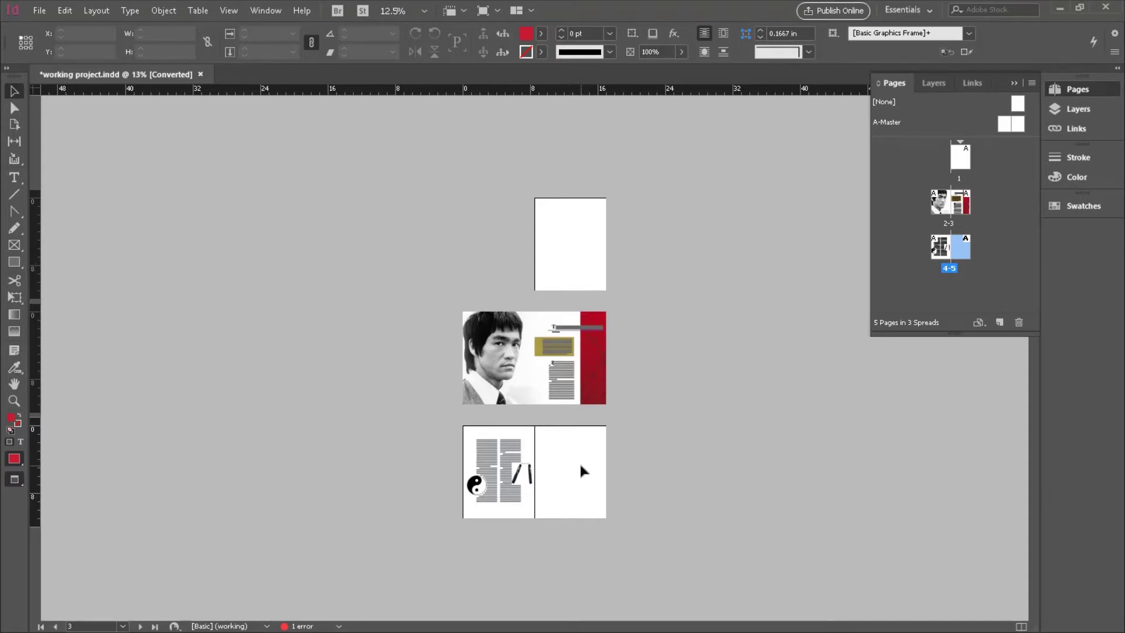
pyautogui.hotkey('ctrl', '=')
pyautogui.hotkey('ctrl', '=')
pyautogui.hotkey('ctrl', '=')
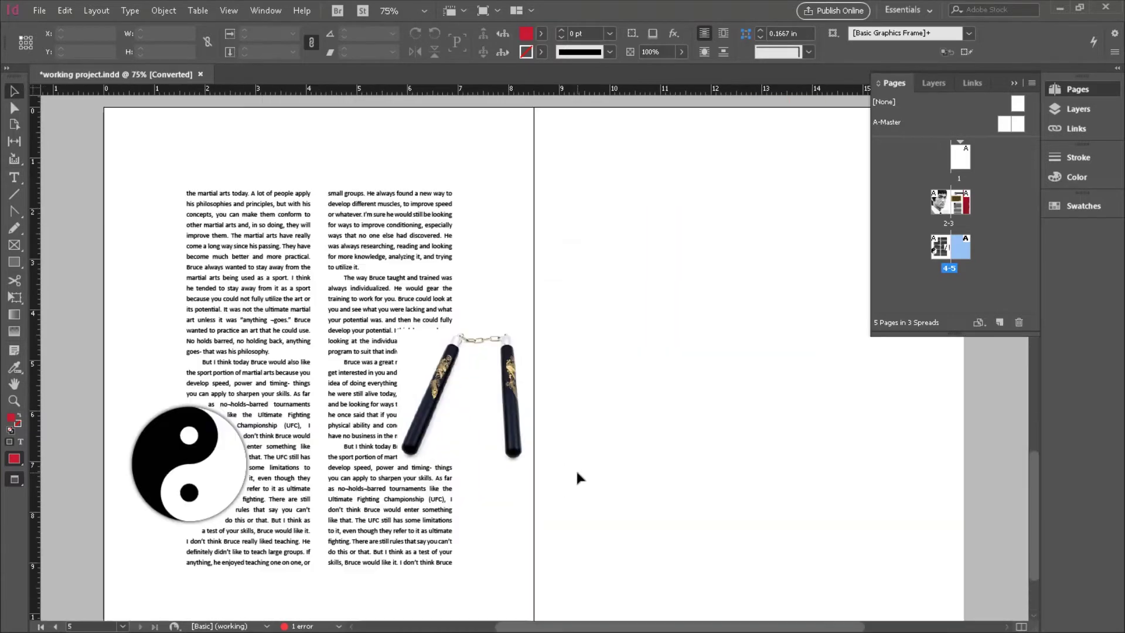
# - Load BruceLee_YellowBG.jpg for placing via File > Place
pyautogui.click(1082, 93)
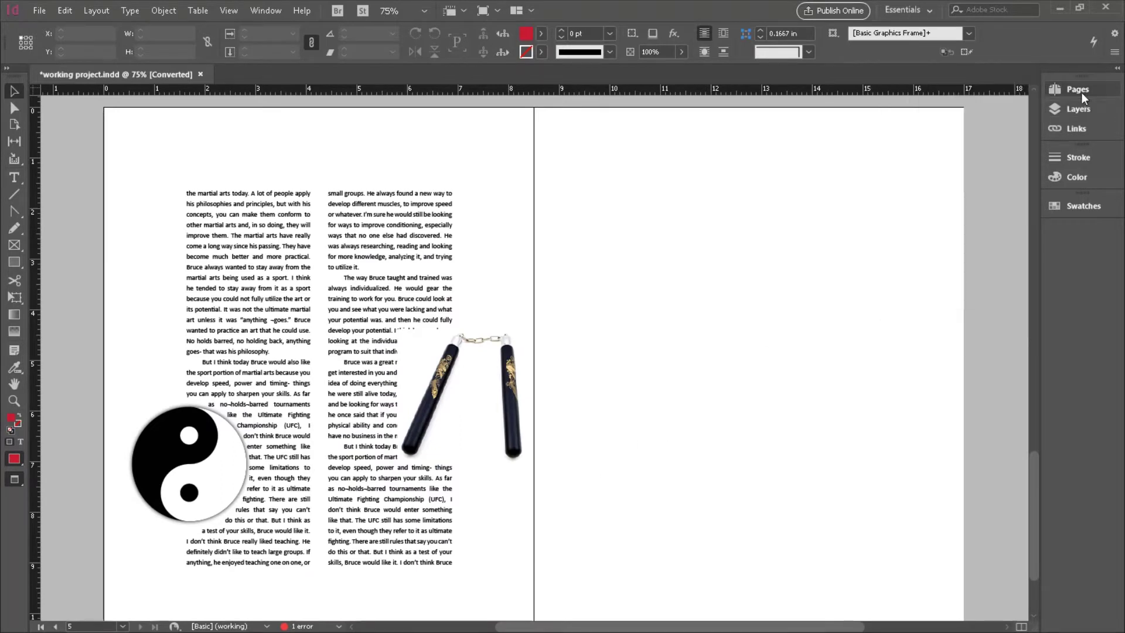
pyautogui.click(39, 11)
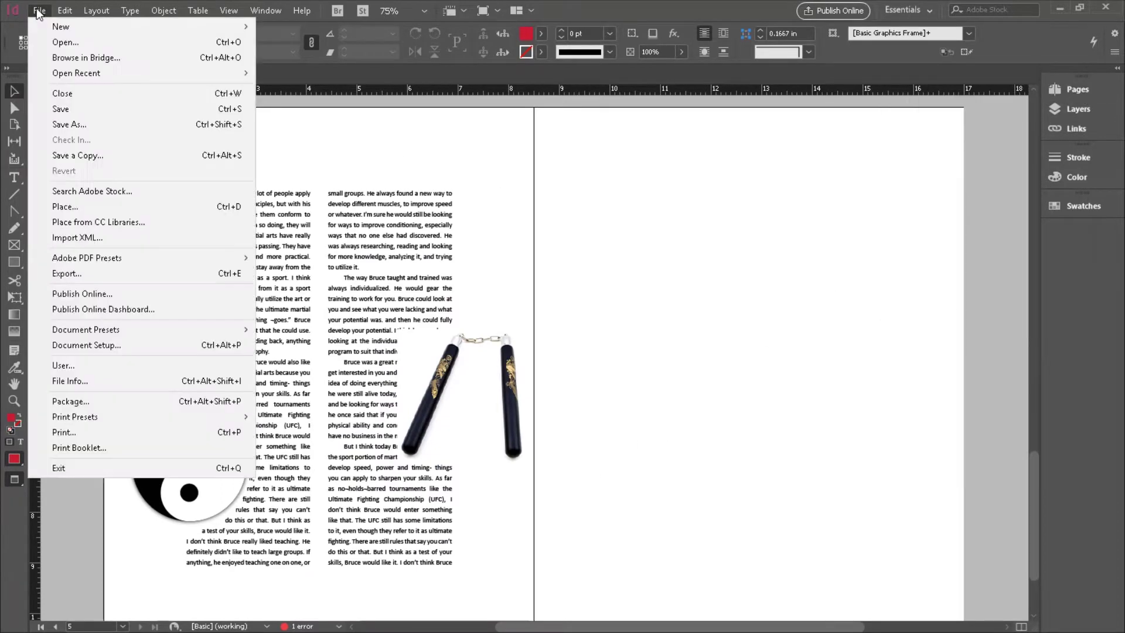
pyautogui.click(65, 207)
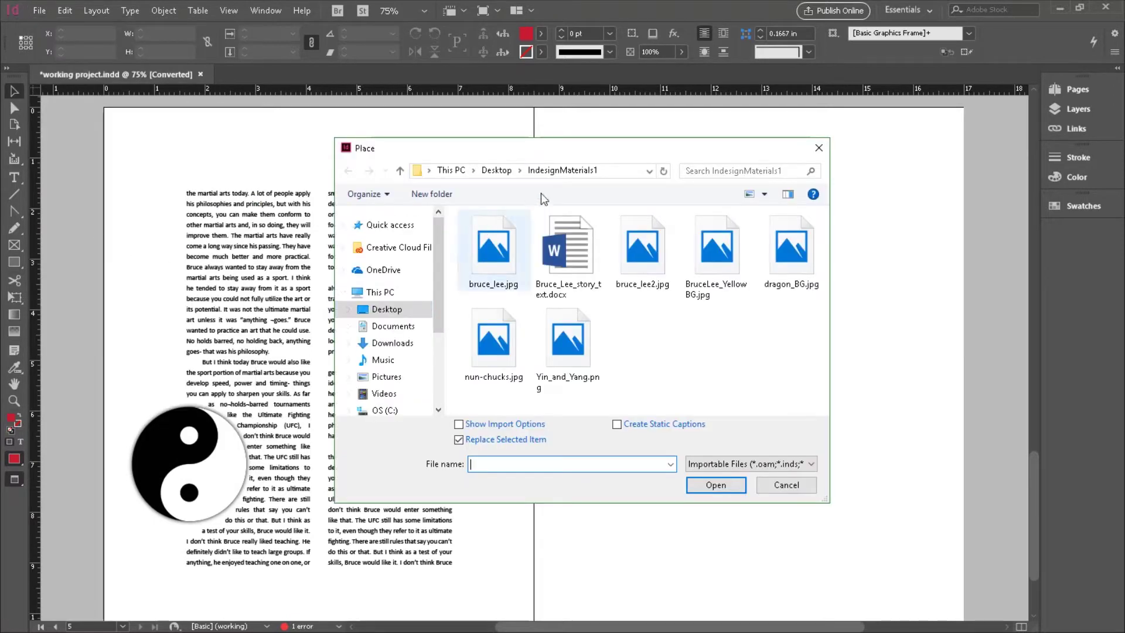
pyautogui.click(715, 264)
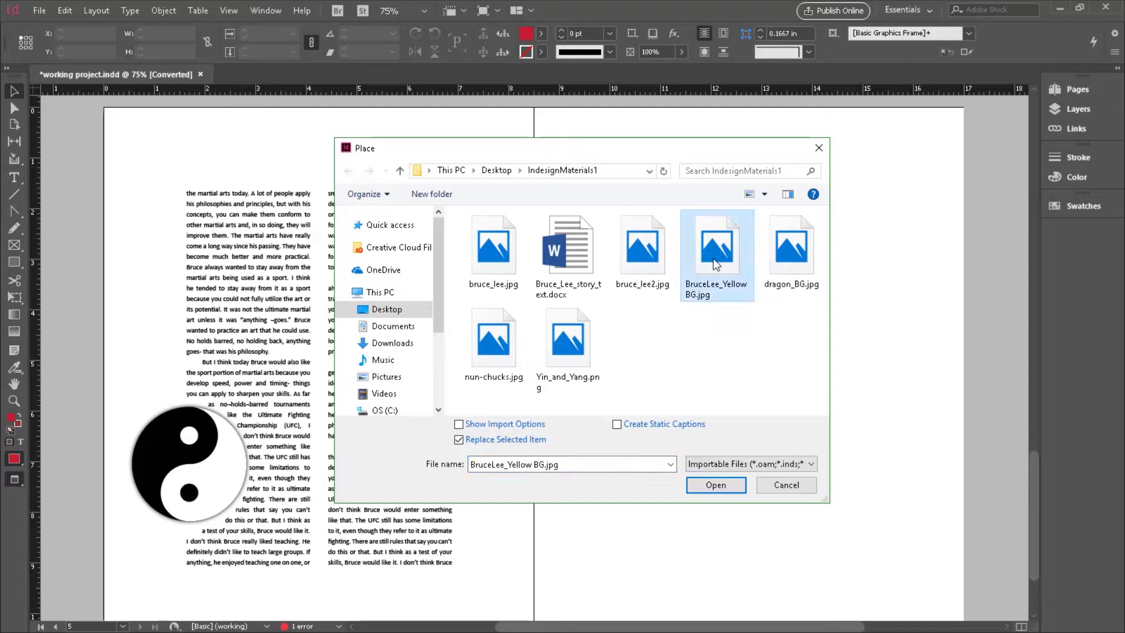
pyautogui.click(715, 485)
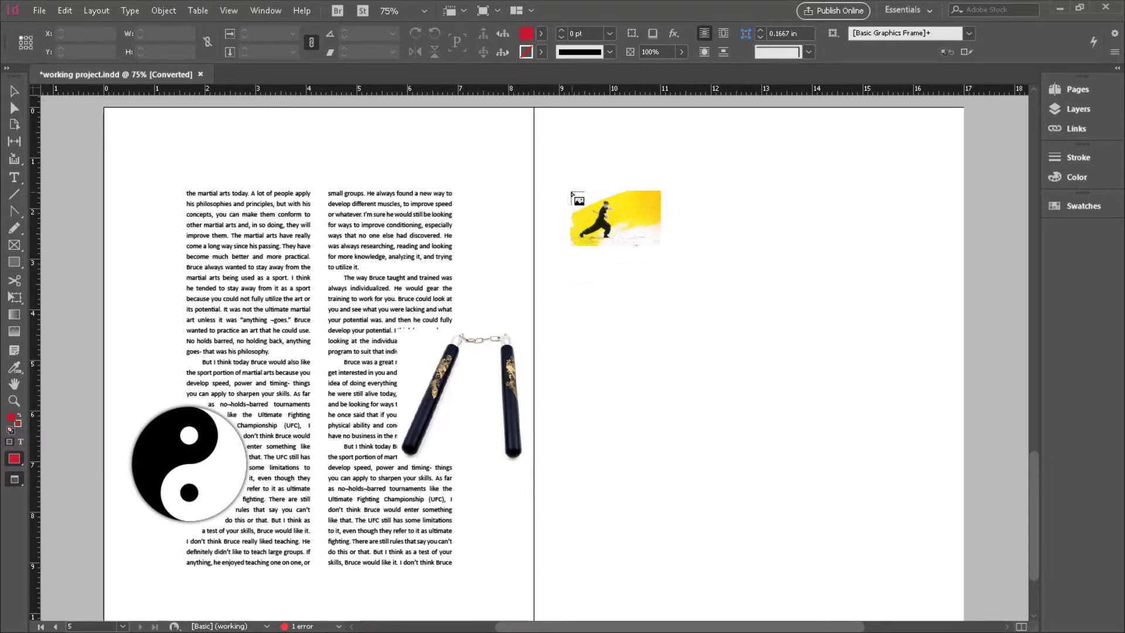
# - Place the photo at full size on page 5 and shift it up and left
pyautogui.moveTo(572, 190); pyautogui.dragTo(888, 488)
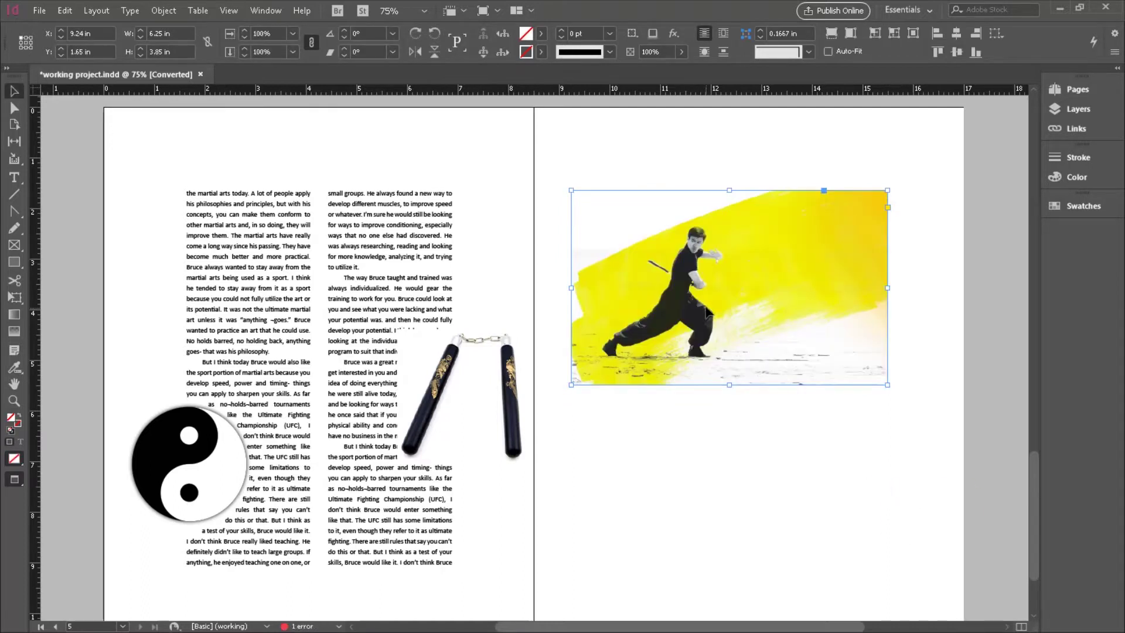
pyautogui.hotkey('ctrl', 'z')
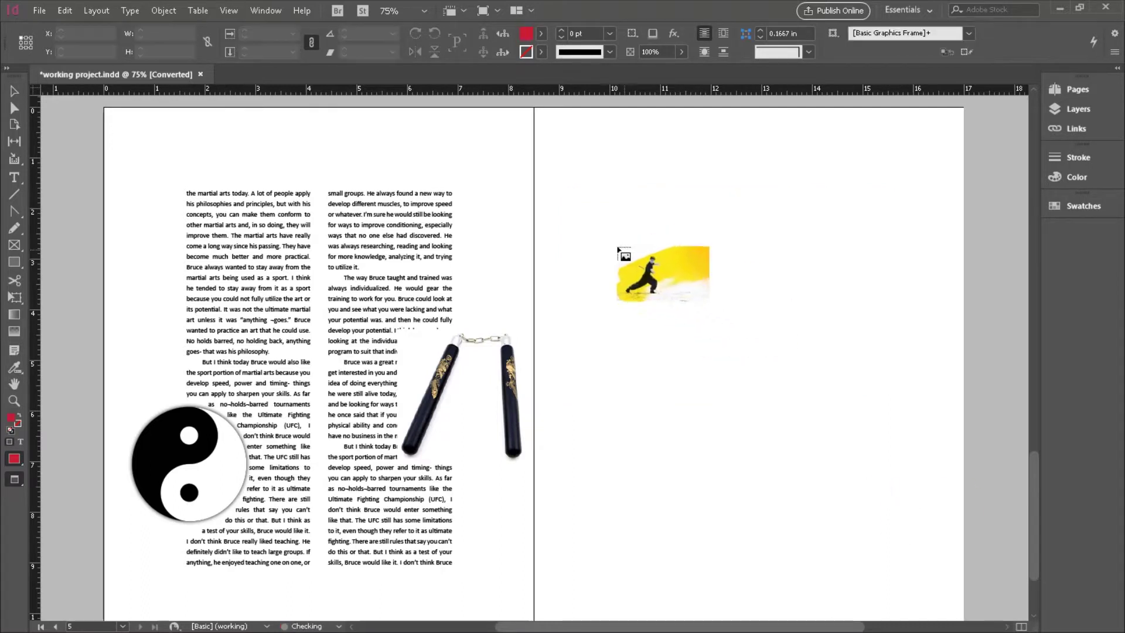
pyautogui.click(574, 247)
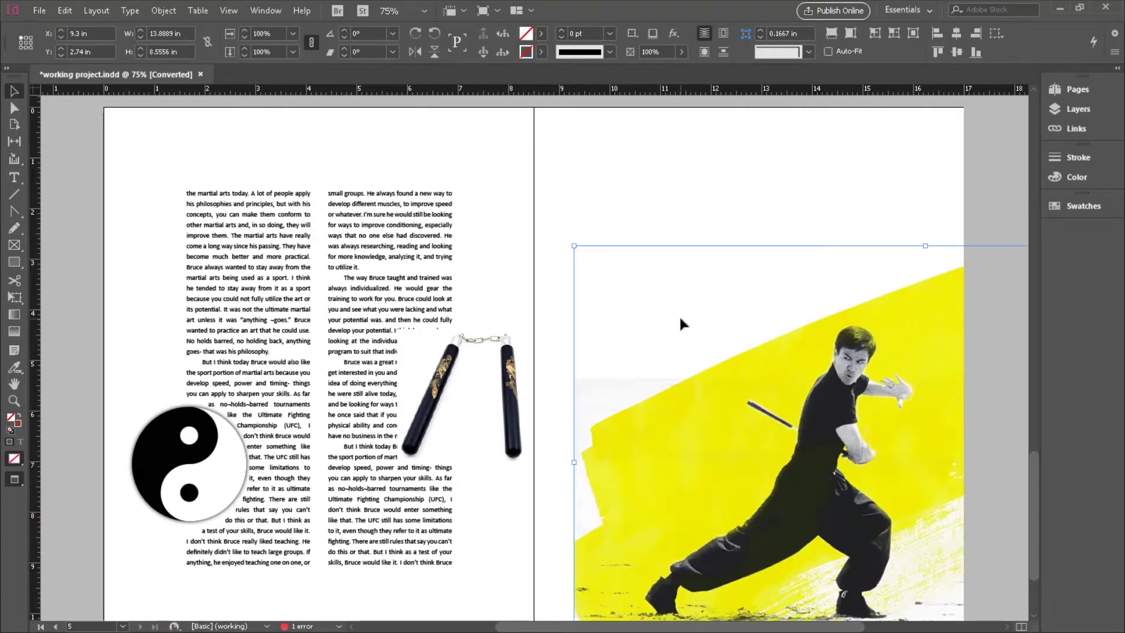
pyautogui.scroll(-3, 719, 330)
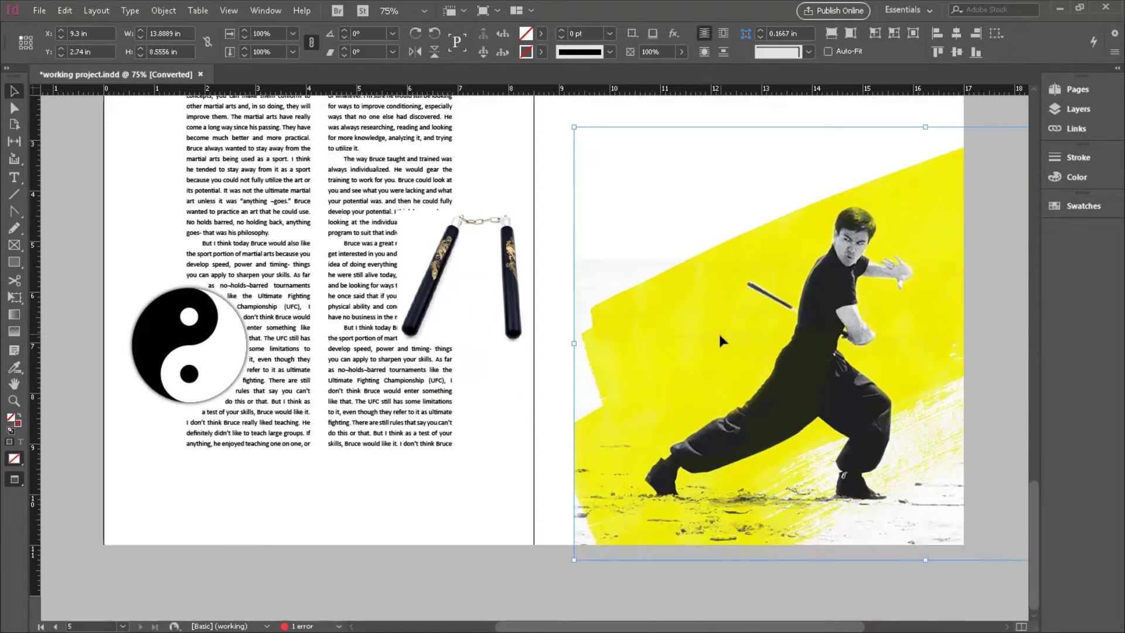
pyautogui.moveTo(771, 378); pyautogui.dragTo(732, 370)
pyautogui.scroll(2, 785, 523)
pyautogui.click(825, 154)
pyautogui.scroll(1, 866, 296)
# - Toggle screen modes with W to compare frame edges and bleed against Preview
pyautogui.scroll(-1, 678, 322)
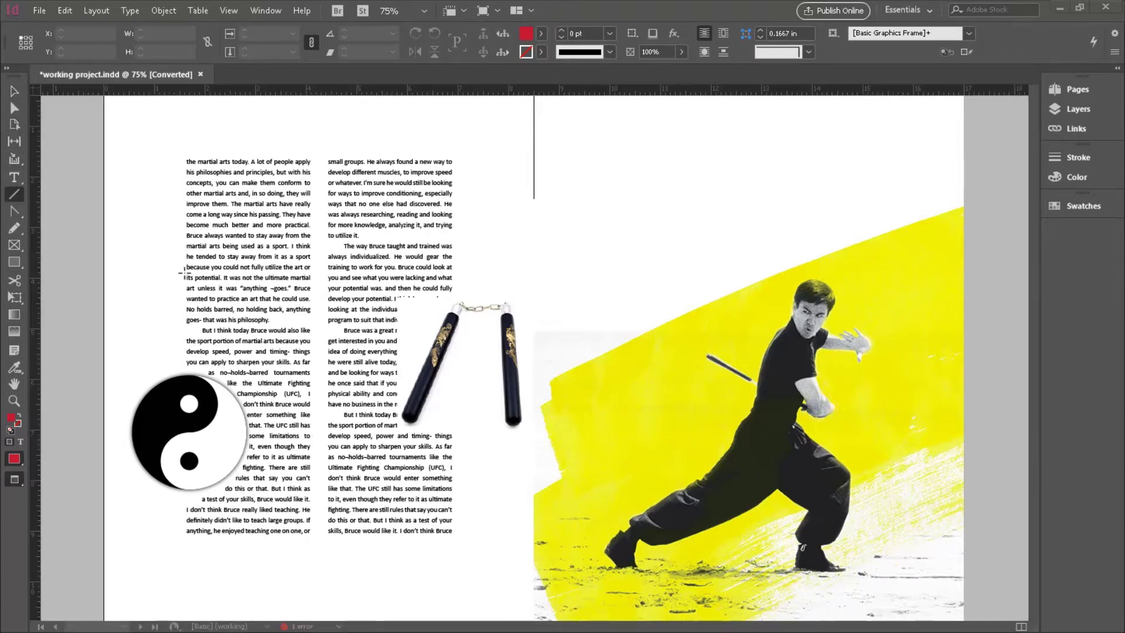
pyautogui.click(14, 178)
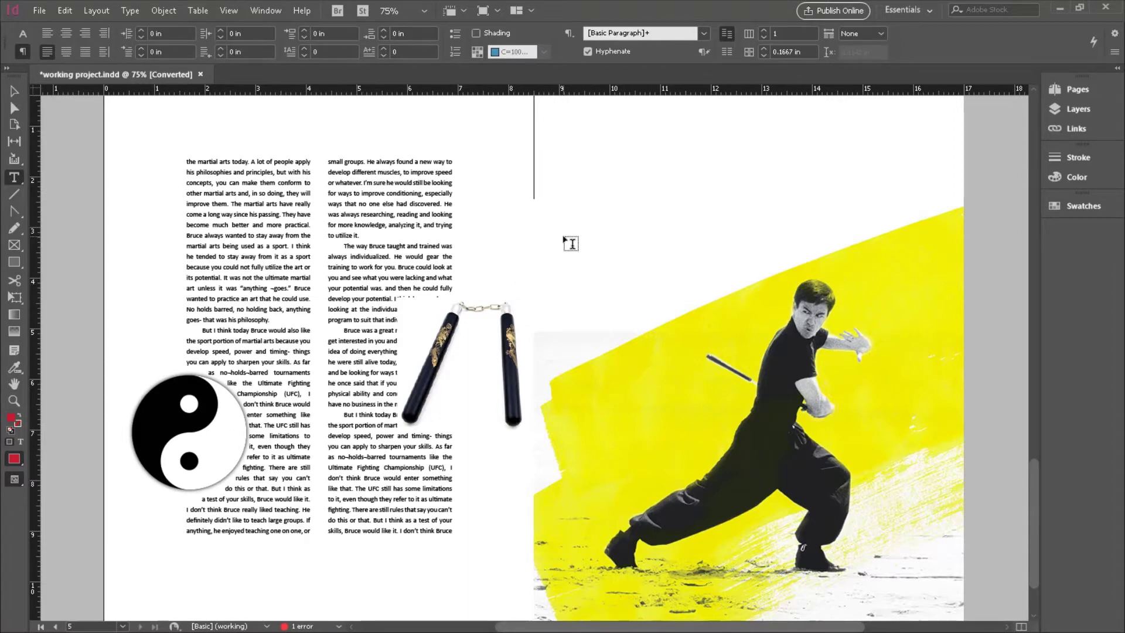
pyautogui.press('w')
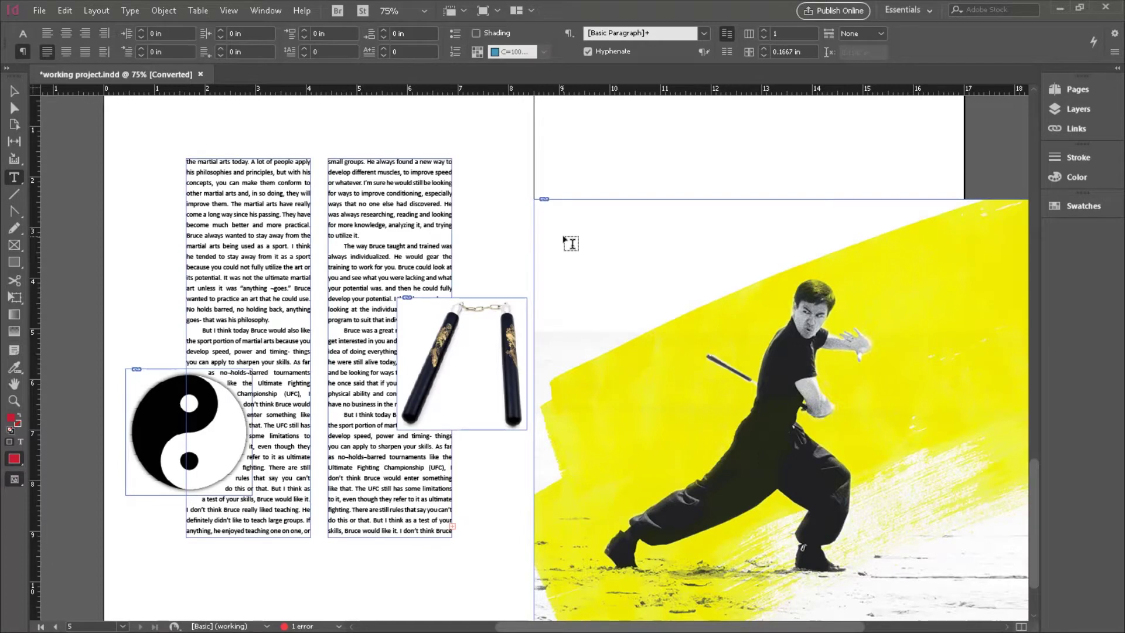
pyautogui.press('w')
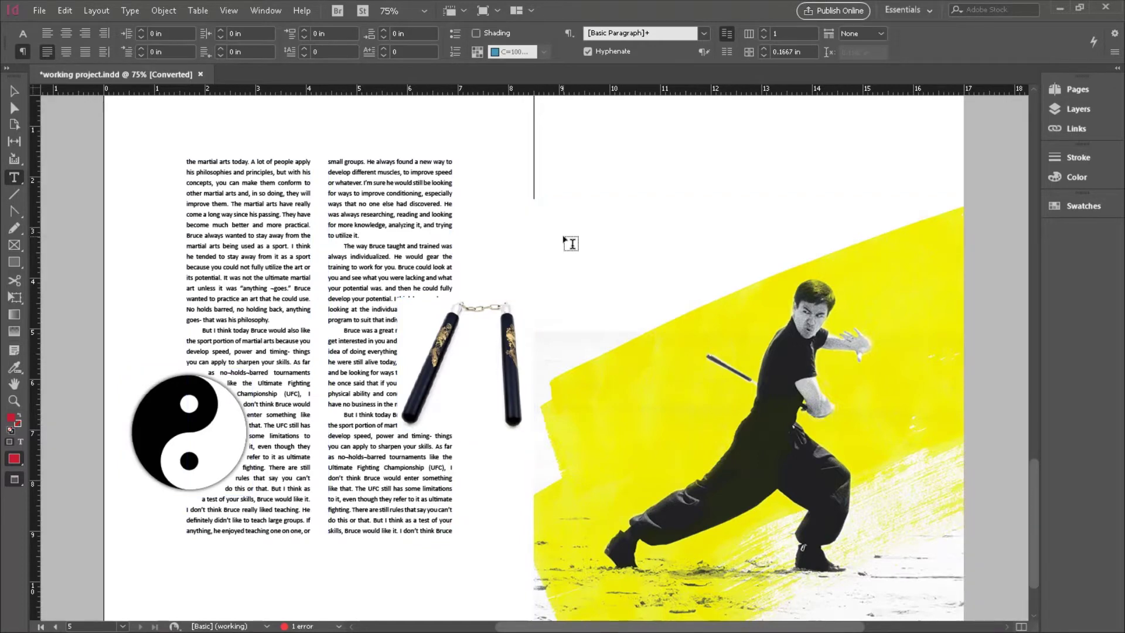
pyautogui.press('w')
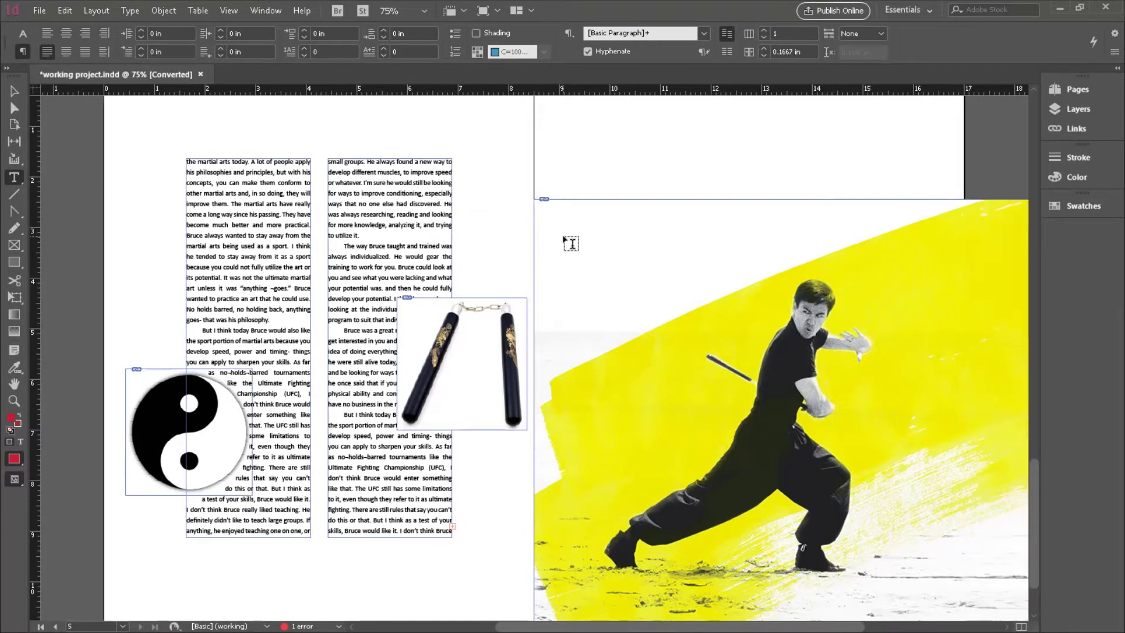
pyautogui.press('w')
pyautogui.press('w')
# - Draw an empty 6.92 × 8.33 in text frame over the photo on page 5
pyautogui.moveTo(569, 159); pyautogui.dragTo(919, 580)
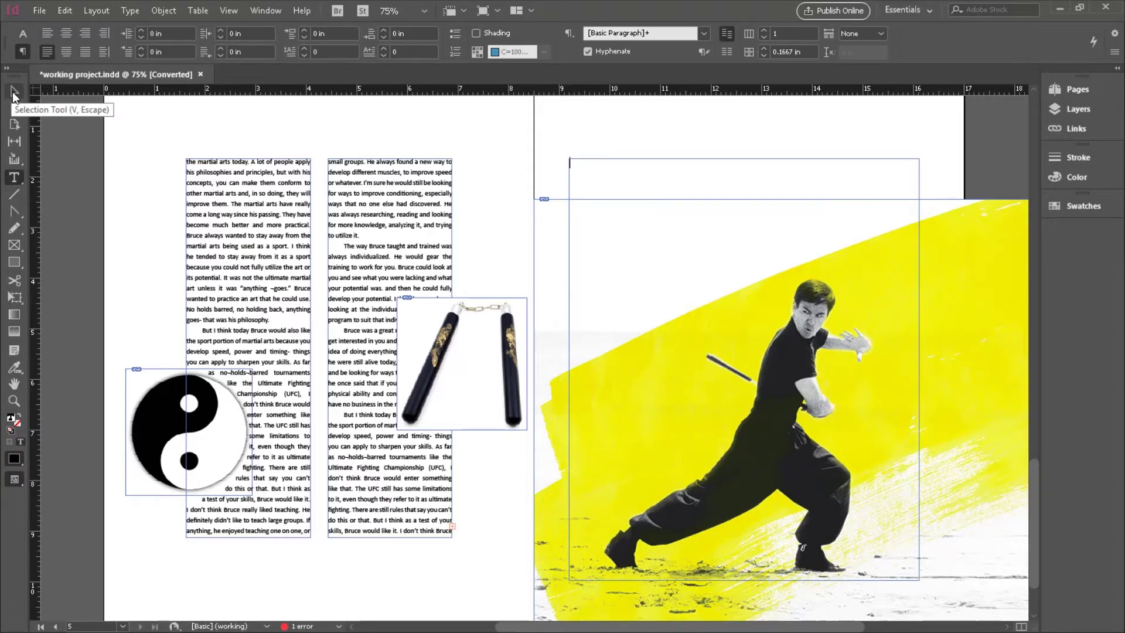
pyautogui.click(13, 94)
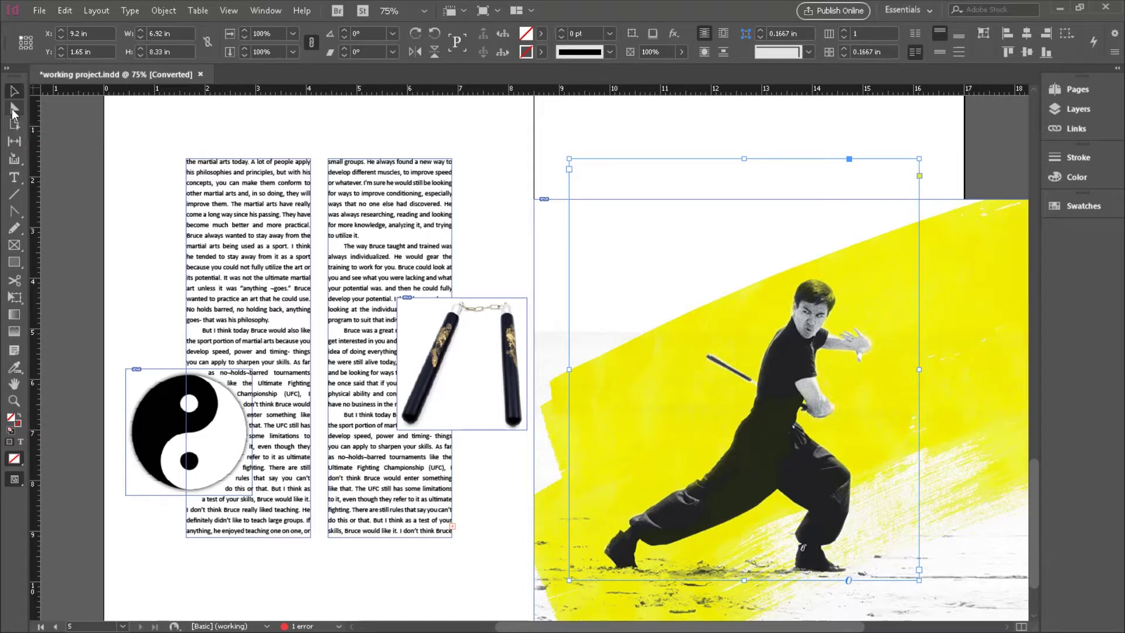
pyautogui.click(14, 110)
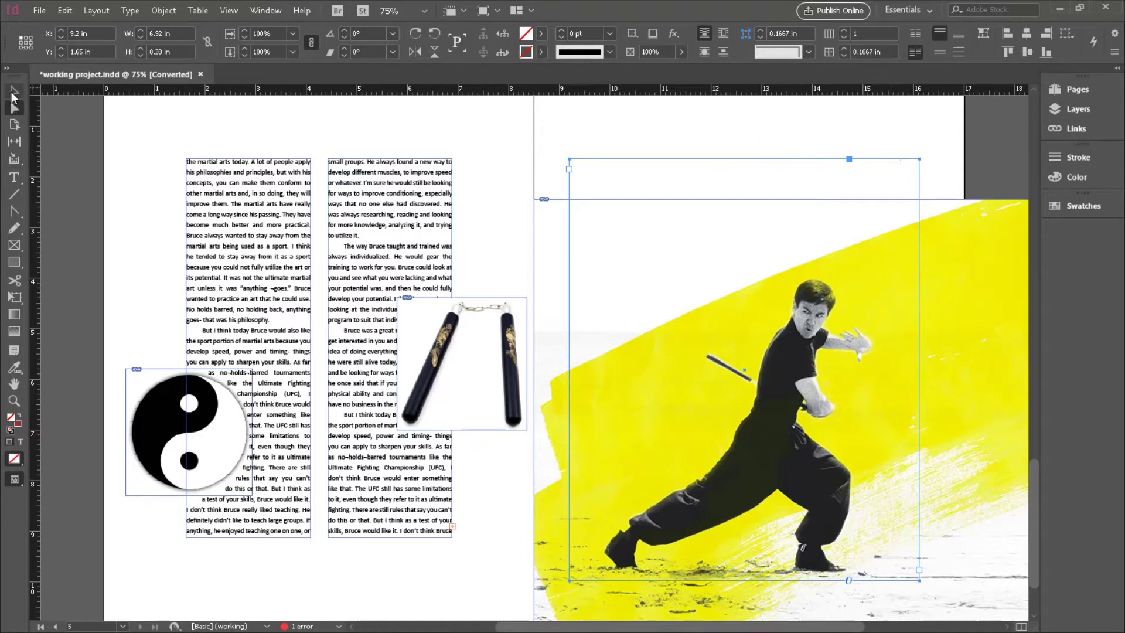
# - Shrink and reposition the text frame over the photo
pyautogui.click(13, 91)
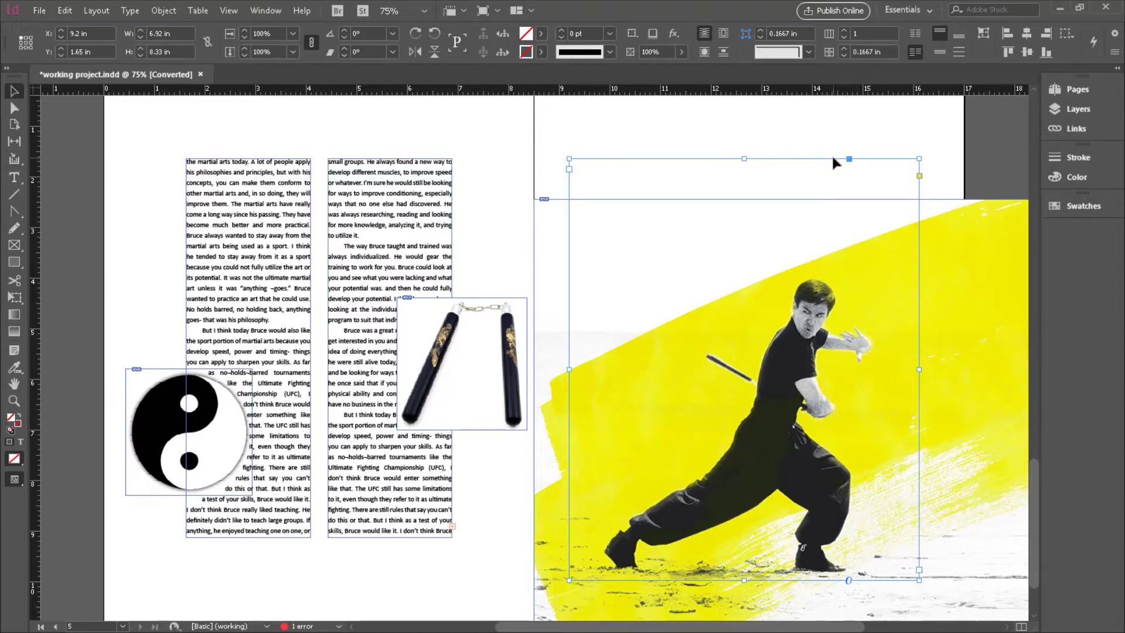
pyautogui.moveTo(837, 158); pyautogui.dragTo(713, 180)
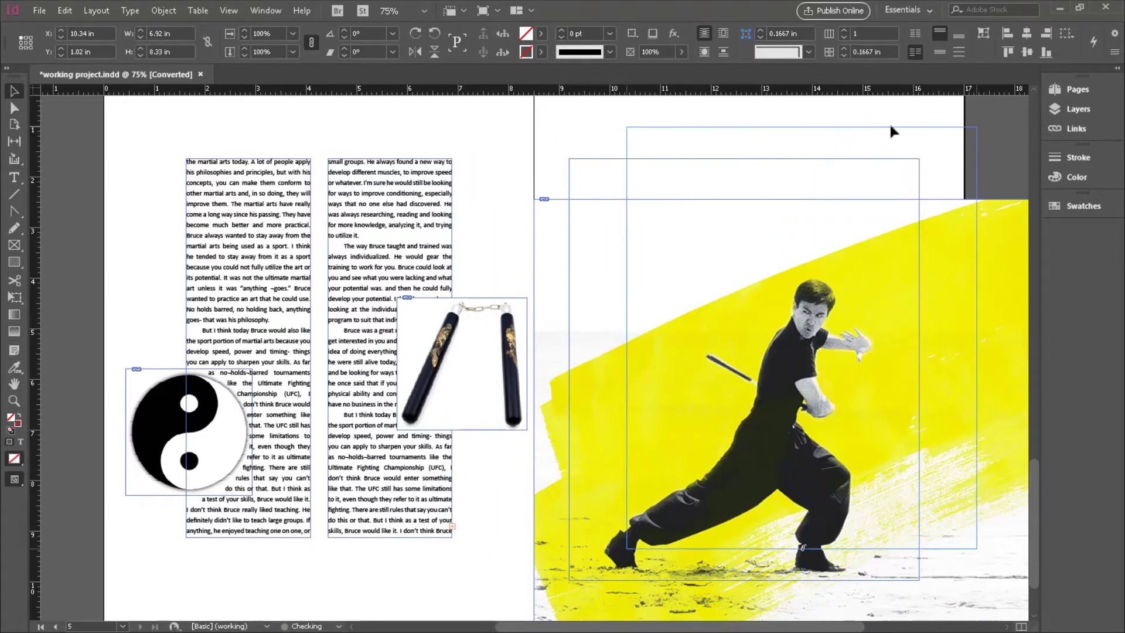
pyautogui.click(883, 127)
pyautogui.moveTo(976, 126); pyautogui.dragTo(953, 129)
pyautogui.moveTo(870, 126); pyautogui.dragTo(826, 159)
pyautogui.click(26, 109)
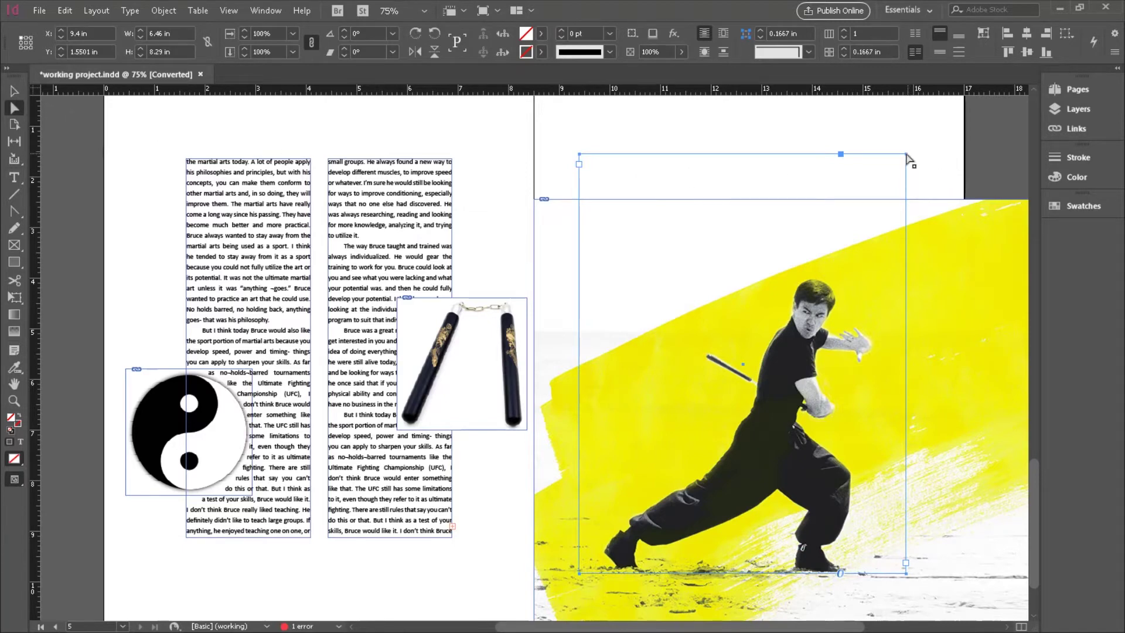
pyautogui.moveTo(908, 159)
pyautogui.mouseDown()
pyautogui.moveTo(869, 177)
pyautogui.moveTo(903, 164)
pyautogui.mouseUp()
# - Drag the frame's corners into a slanted quadrilateral with a straight top edge
pyautogui.click(968, 152)
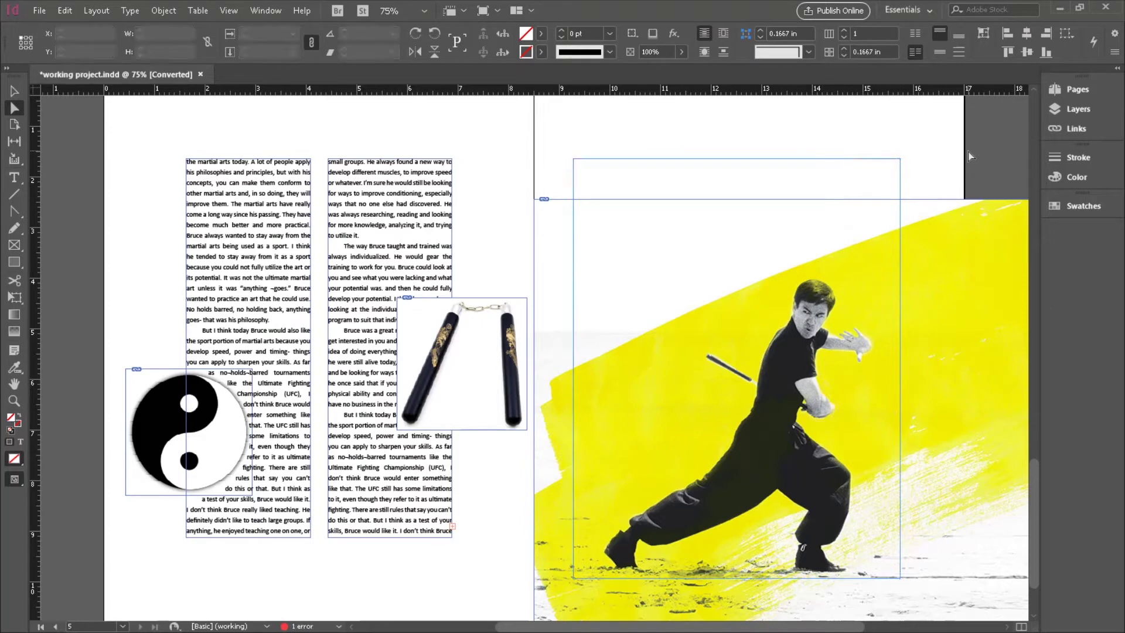
pyautogui.click(901, 164)
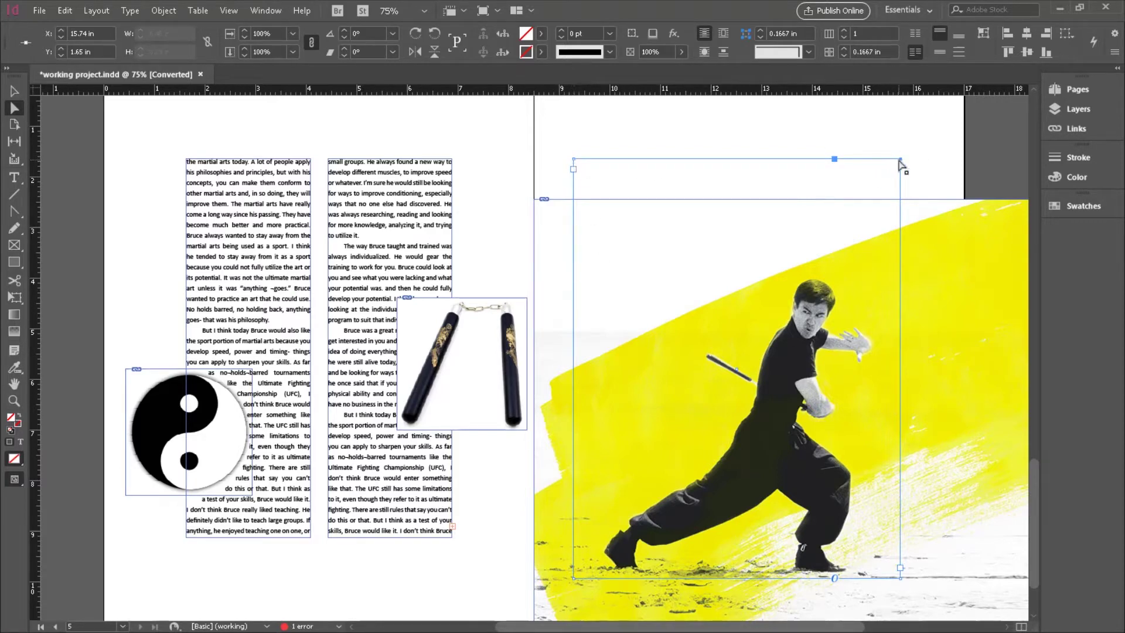
pyautogui.moveTo(901, 160); pyautogui.dragTo(719, 239)
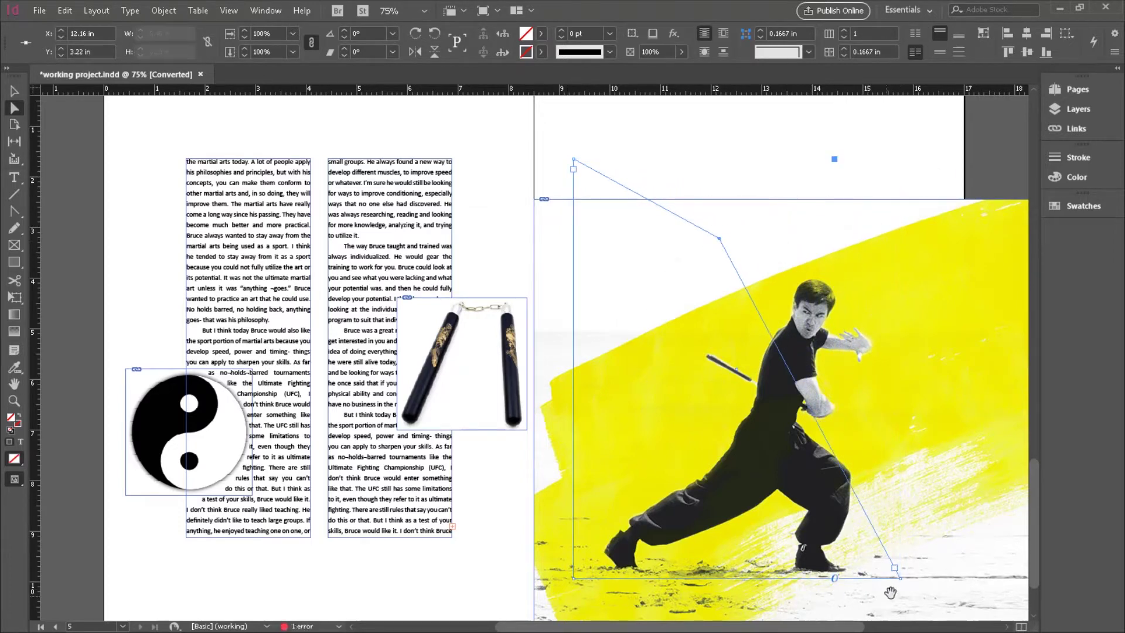
pyautogui.moveTo(900, 579); pyautogui.dragTo(716, 440)
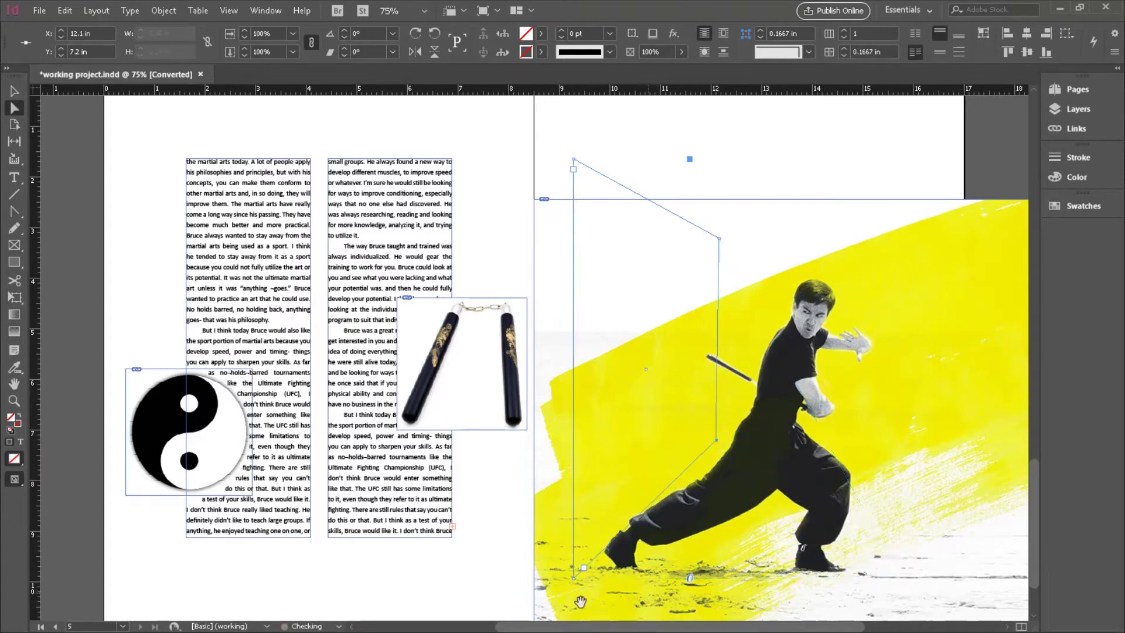
pyautogui.moveTo(574, 580); pyautogui.dragTo(574, 513)
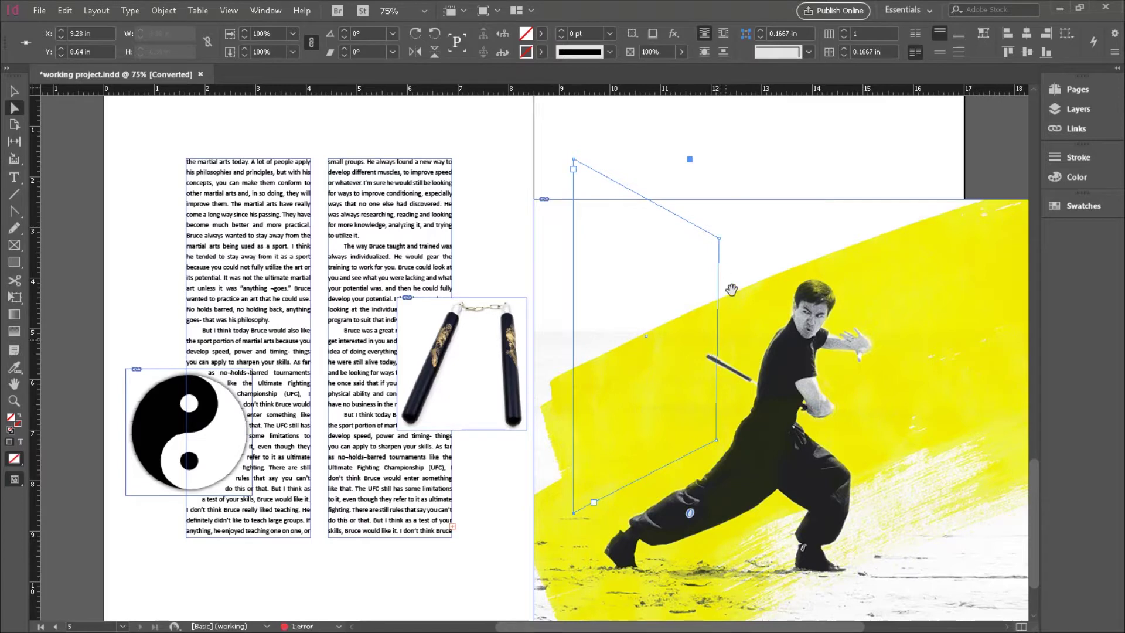
pyautogui.moveTo(720, 239); pyautogui.dragTo(843, 159)
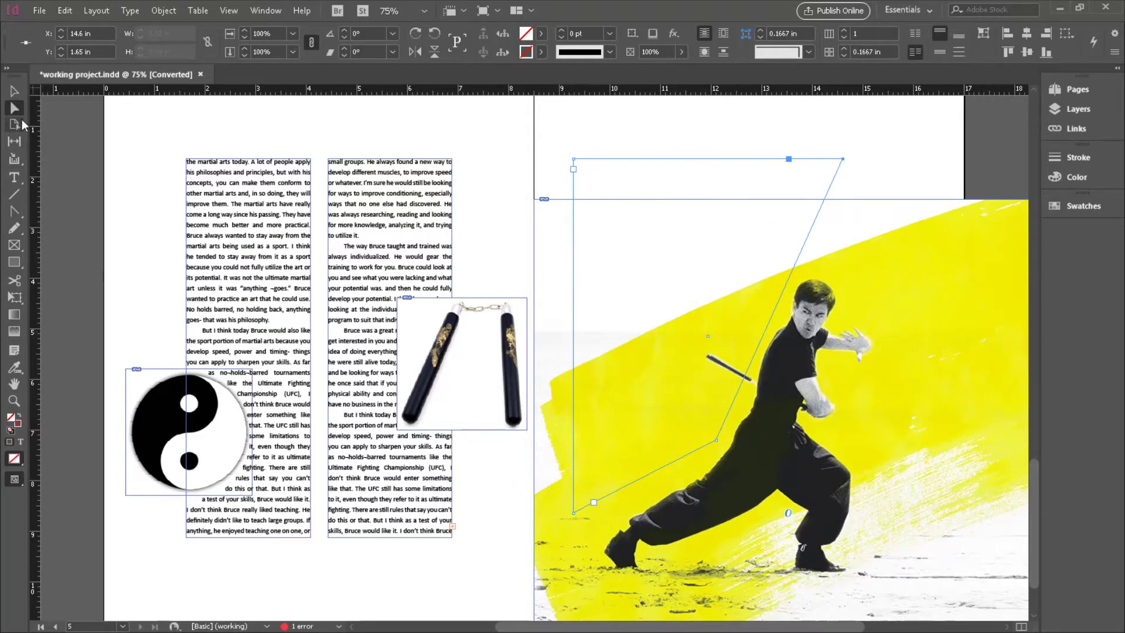
pyautogui.click(15, 211)
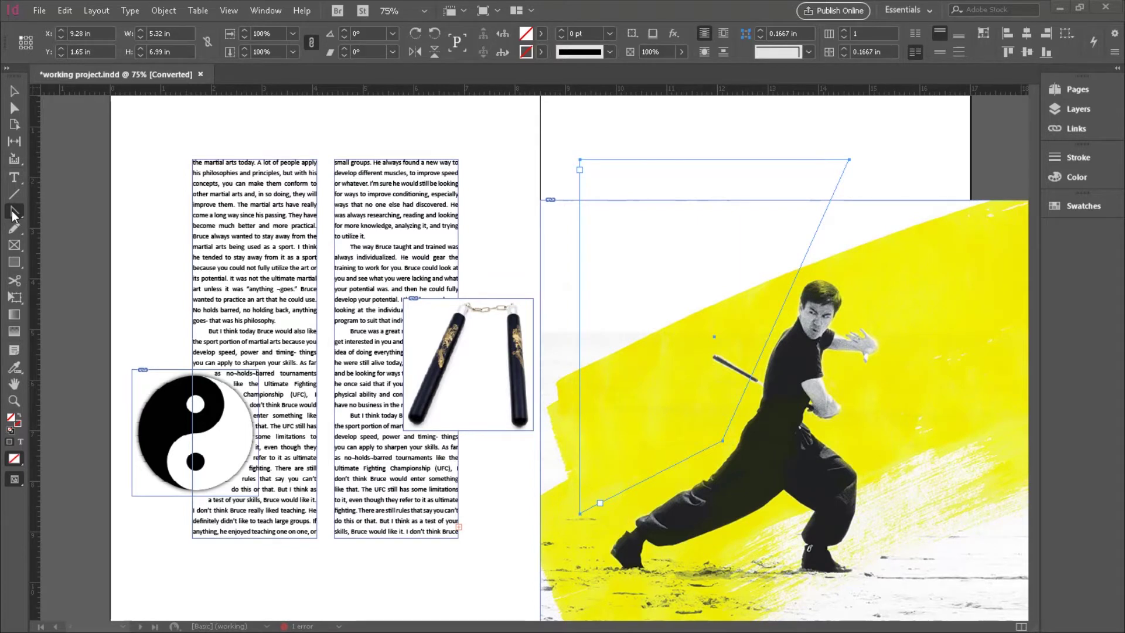
pyautogui.click(12, 210)
pyautogui.click(27, 212)
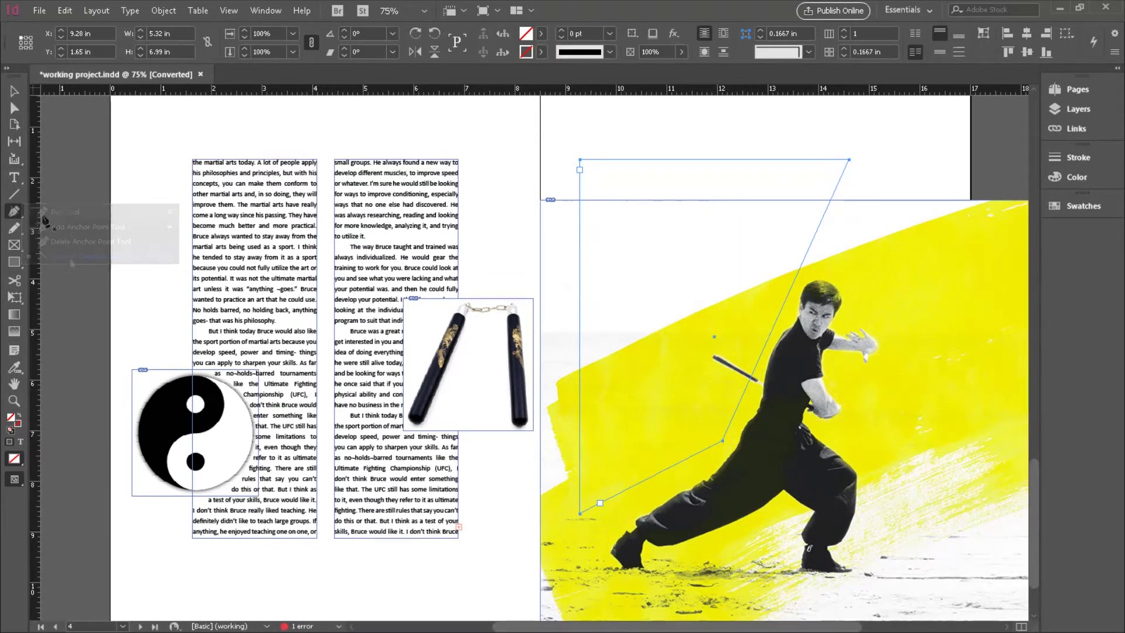
pyautogui.click(11, 215)
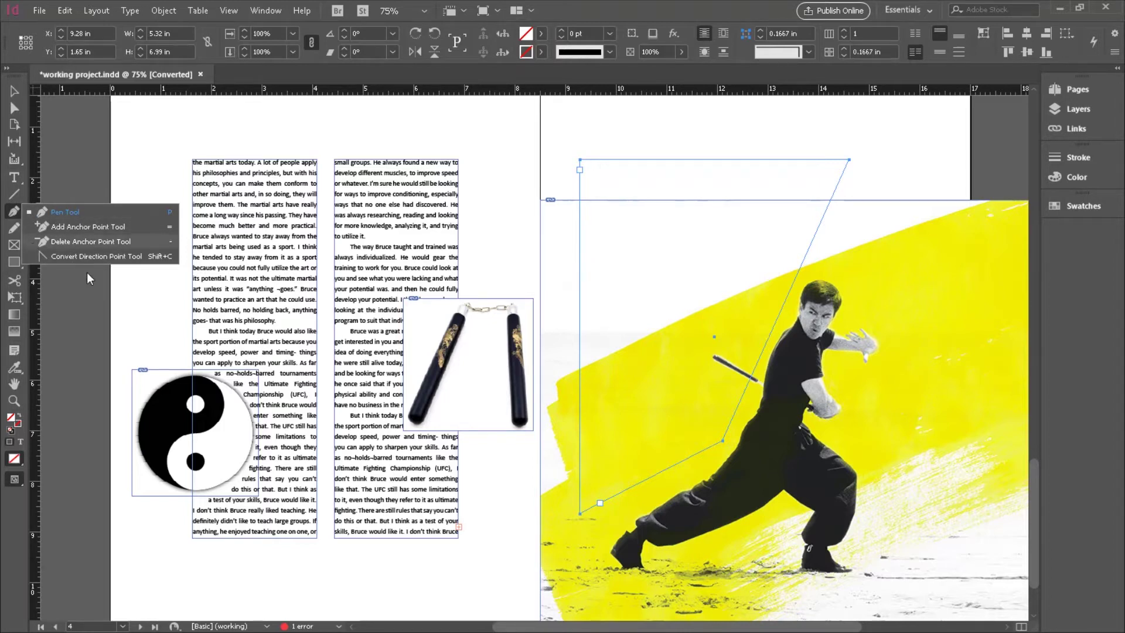
pyautogui.click(76, 257)
pyautogui.moveTo(12, 210); pyautogui.dragTo(61, 213)
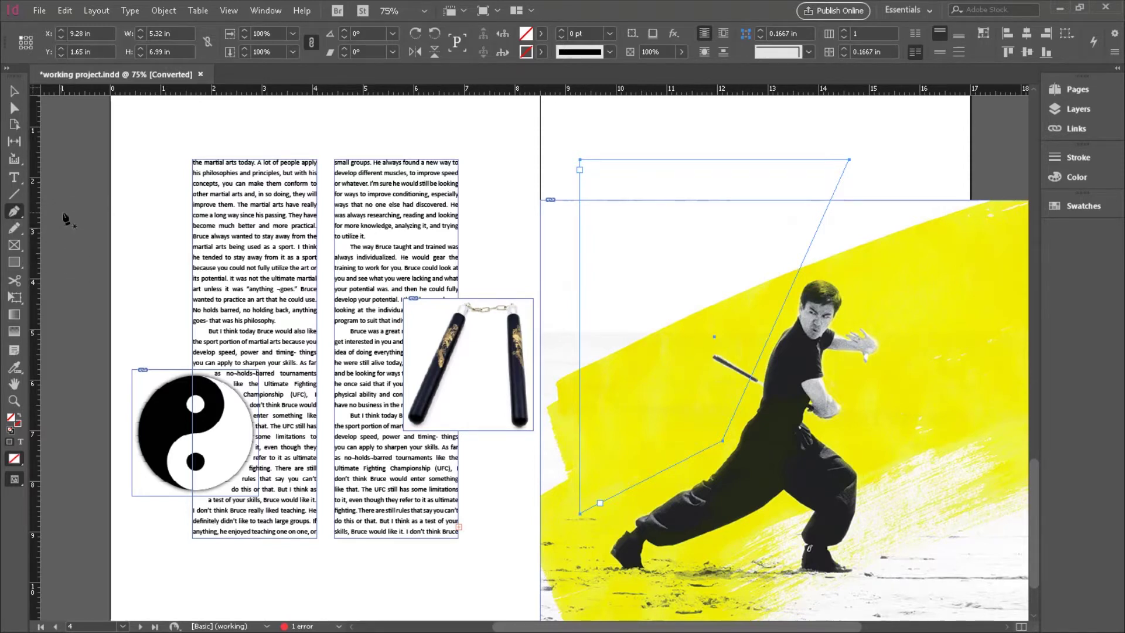
pyautogui.click(92, 175)
pyautogui.click(85, 244)
pyautogui.click(161, 218)
pyautogui.click(156, 156)
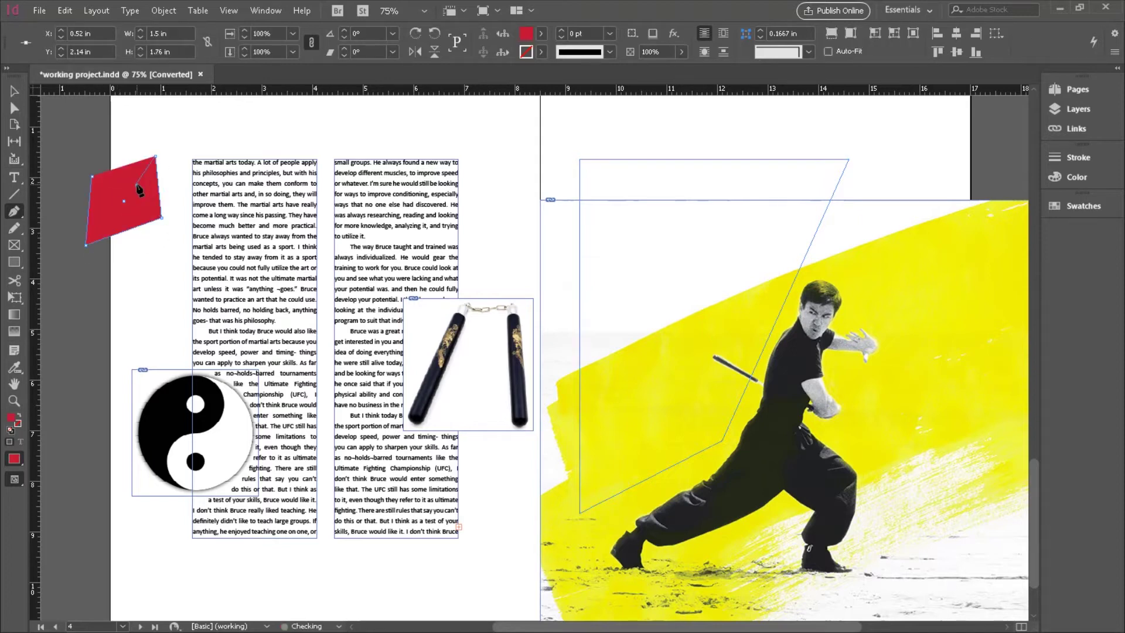
pyautogui.click(136, 185)
pyautogui.click(92, 177)
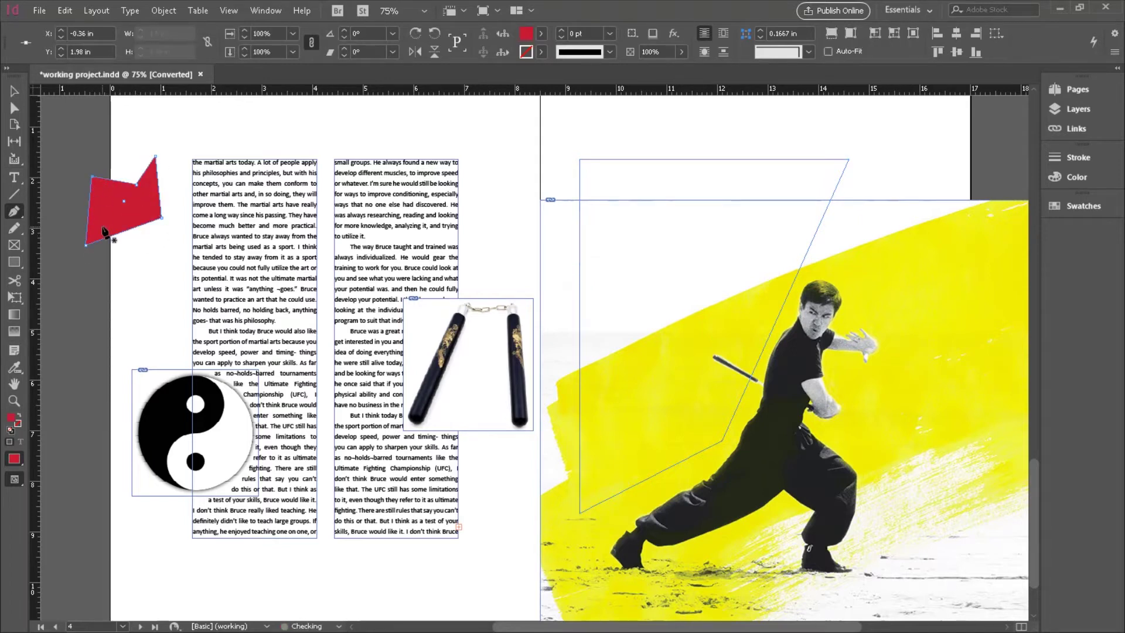
pyautogui.hotkey('ctrl', 'z')
pyautogui.hotkey('ctrl', 'z')
pyautogui.hotkey('ctrl', 'z')
pyautogui.hotkey('ctrl', 'z')
pyautogui.hotkey('ctrl', 'z')
pyautogui.hotkey('ctrl', 'z')
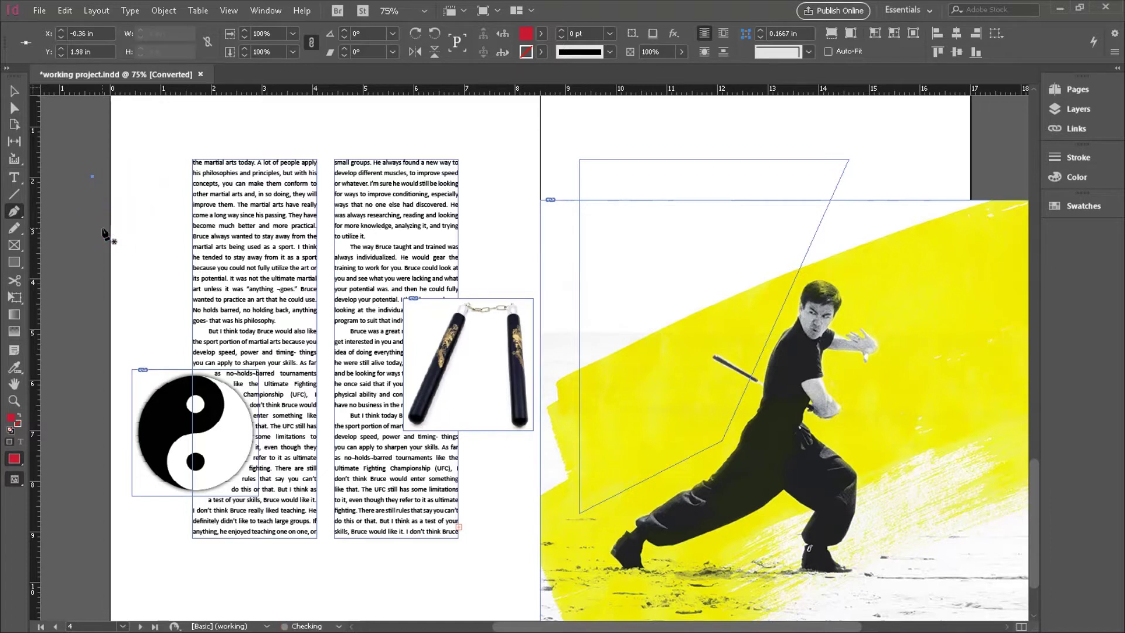
# - Add anchor points on the frame's left edge and slanted right edge
pyautogui.click(14, 212)
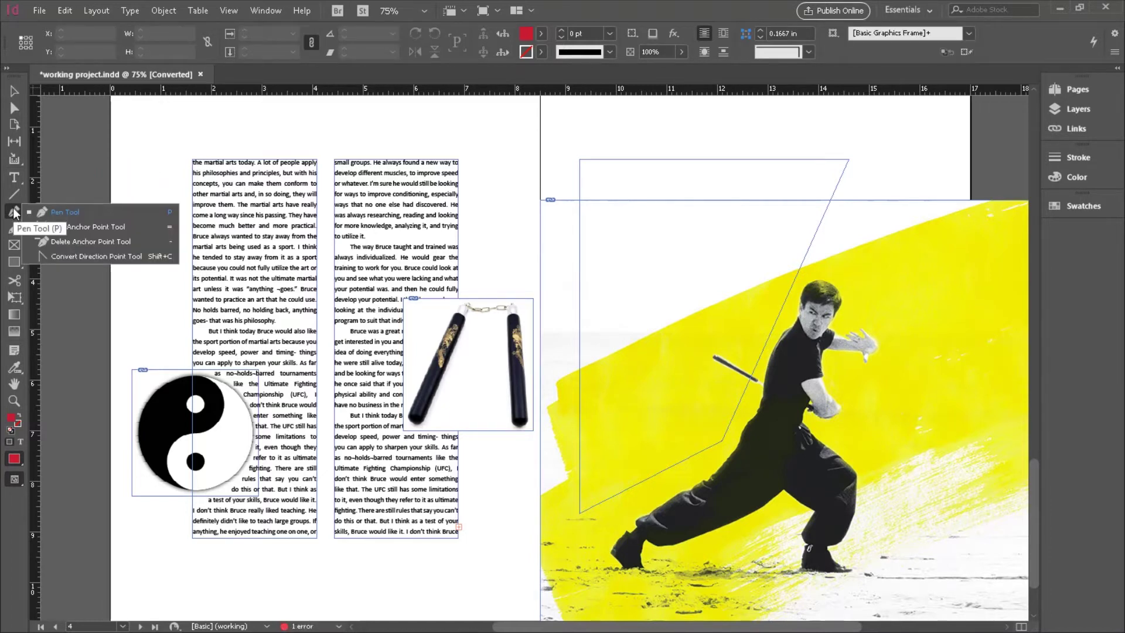
pyautogui.click(72, 227)
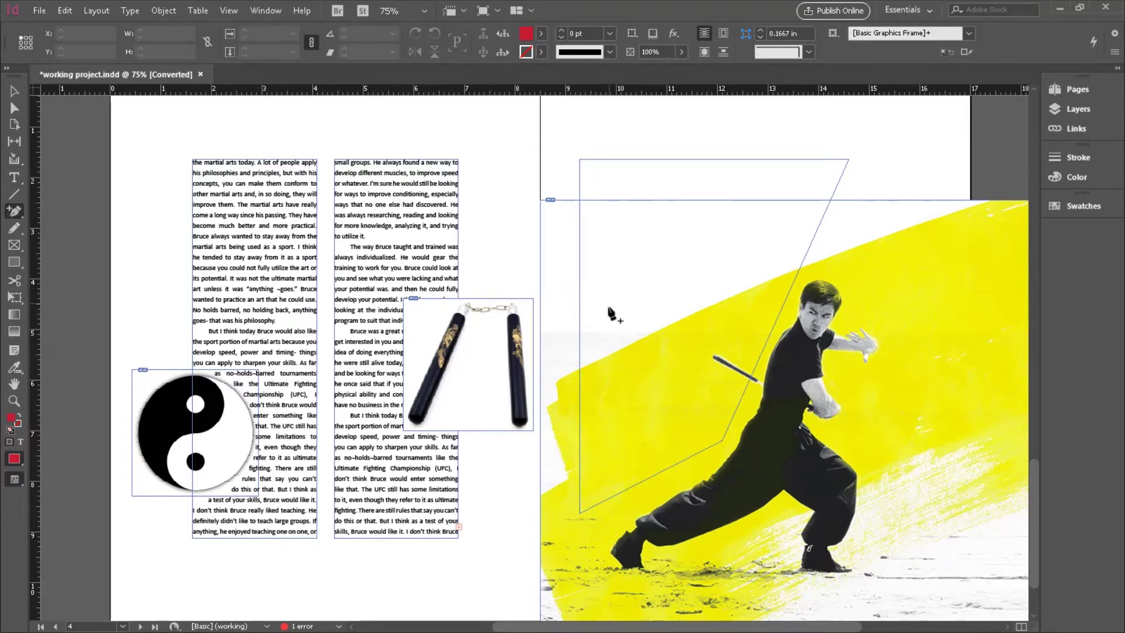
pyautogui.click(579, 301)
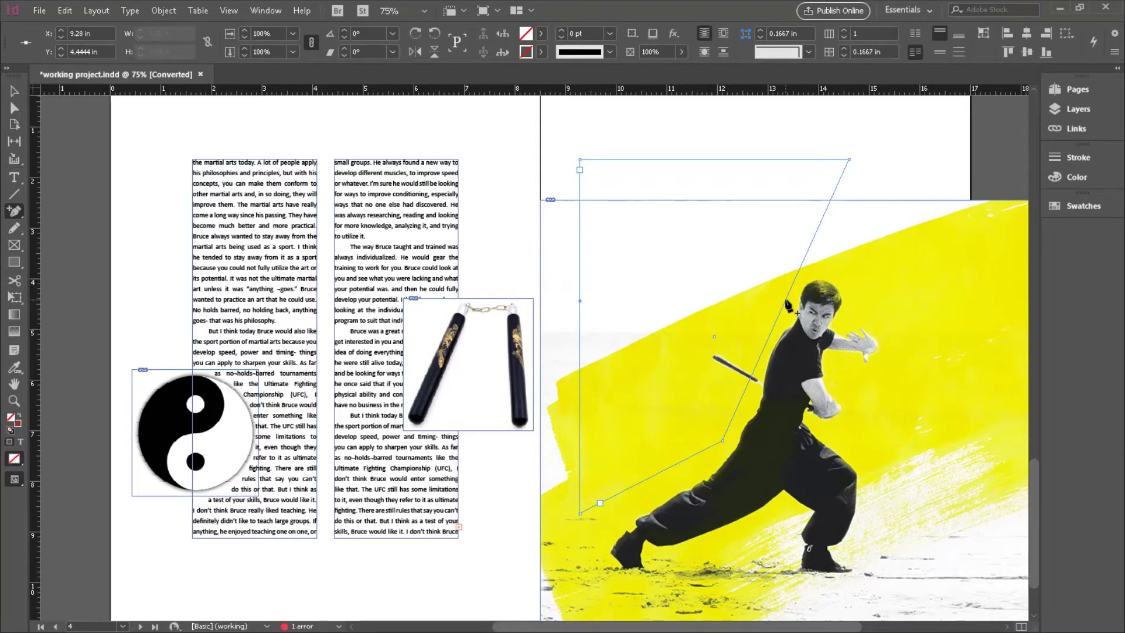
pyautogui.click(786, 301)
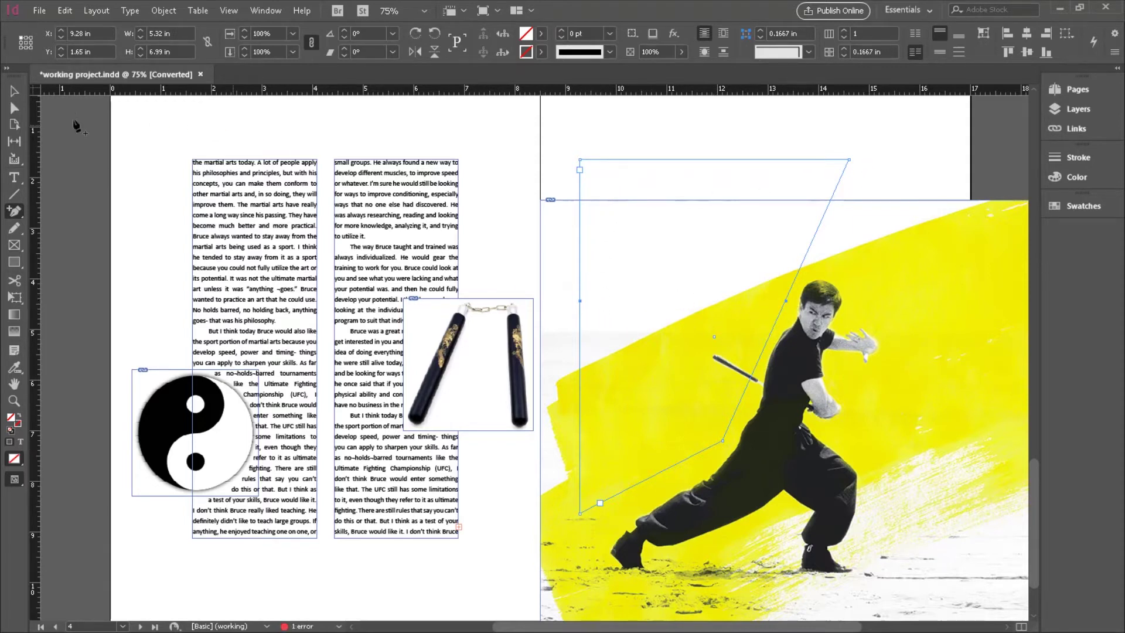
# - Drag the new left-edge and slanted-edge anchors inward to notch both sides
pyautogui.click(12, 111)
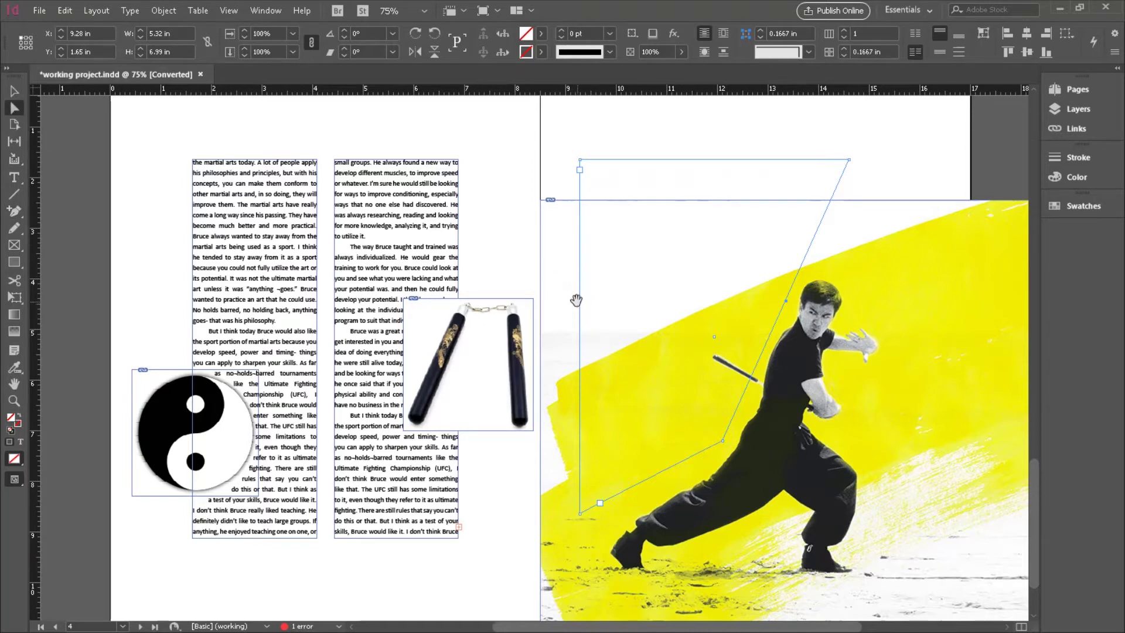
pyautogui.moveTo(580, 304); pyautogui.dragTo(626, 291)
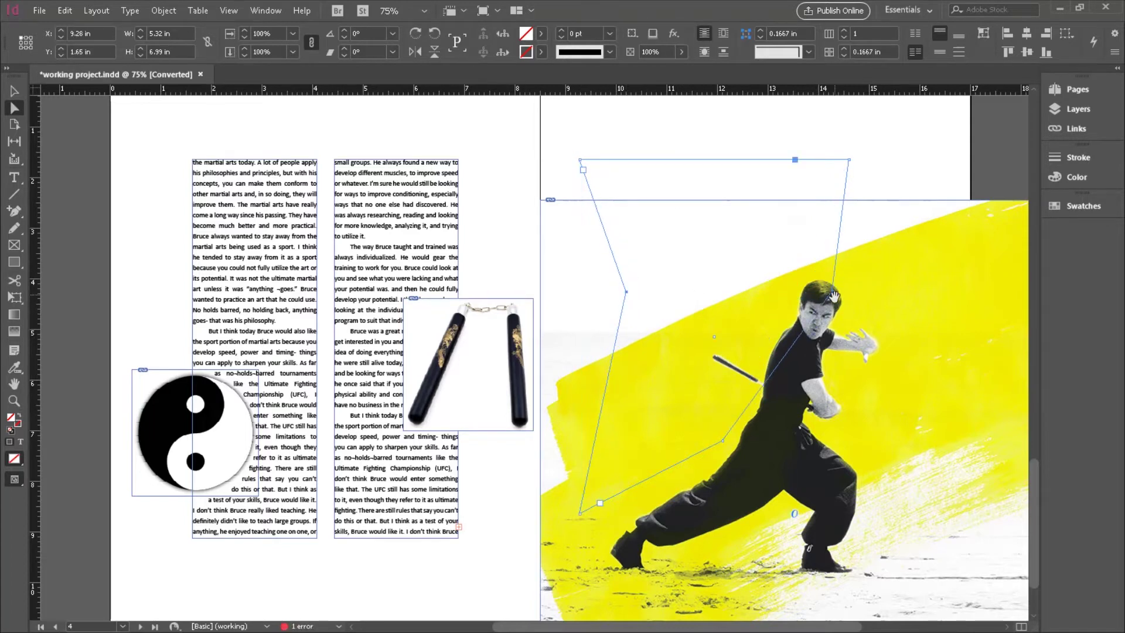
pyautogui.moveTo(833, 293); pyautogui.dragTo(755, 321)
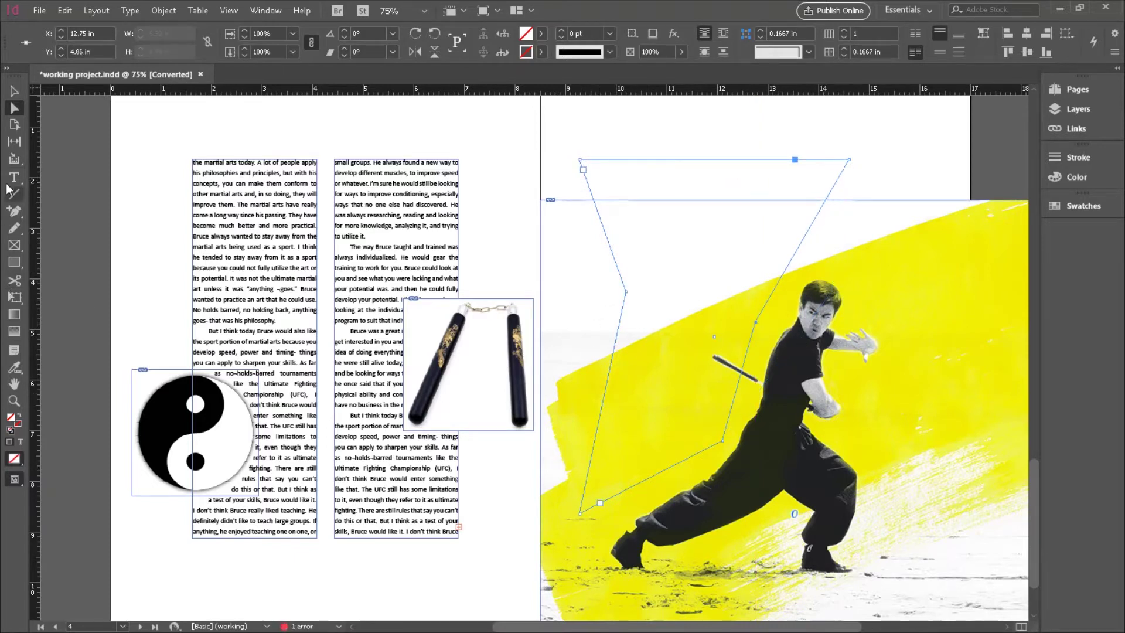
# - Convert the left, right and lower-right side anchors into smooth curve points
pyautogui.click(14, 217)
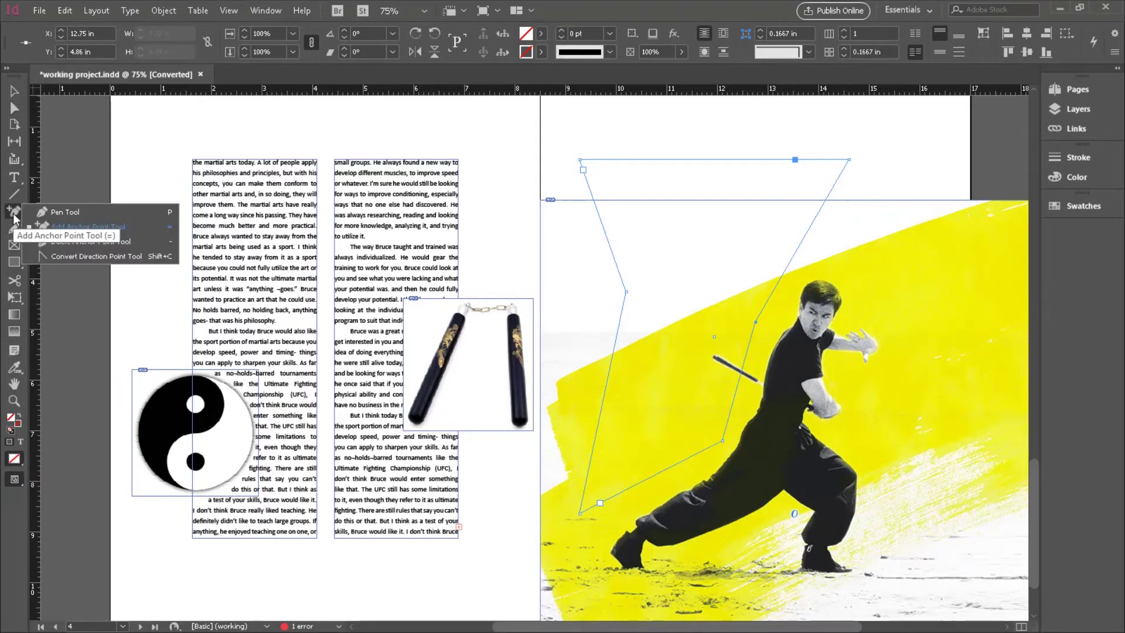
pyautogui.click(59, 256)
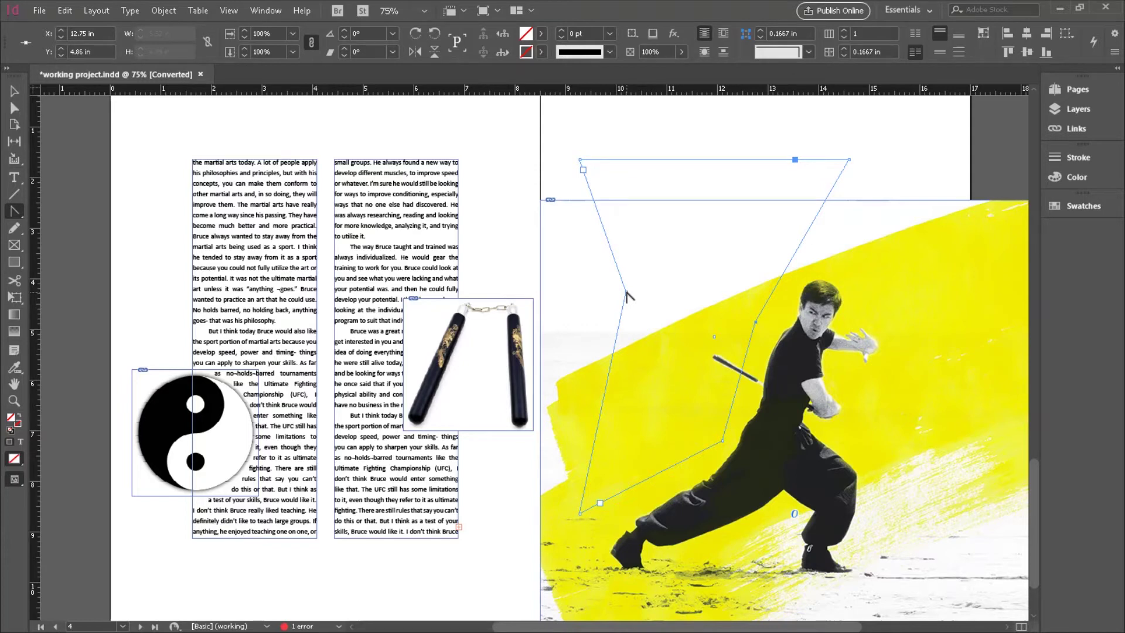
pyautogui.moveTo(627, 293); pyautogui.dragTo(591, 343)
pyautogui.moveTo(756, 323); pyautogui.dragTo(825, 264)
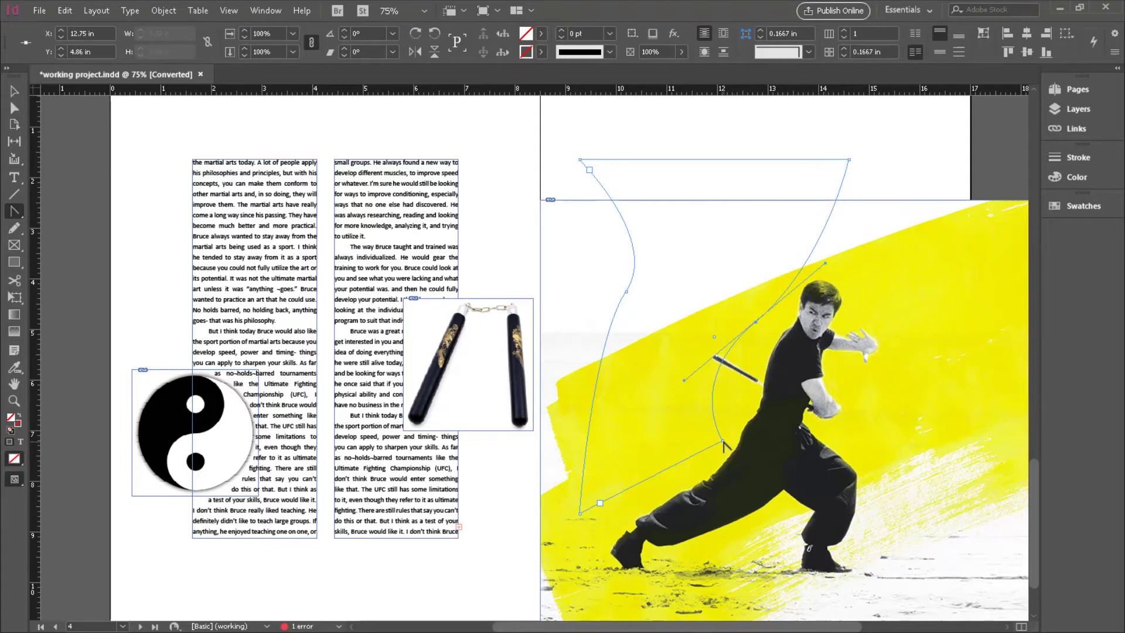
pyautogui.moveTo(723, 441); pyautogui.dragTo(742, 411)
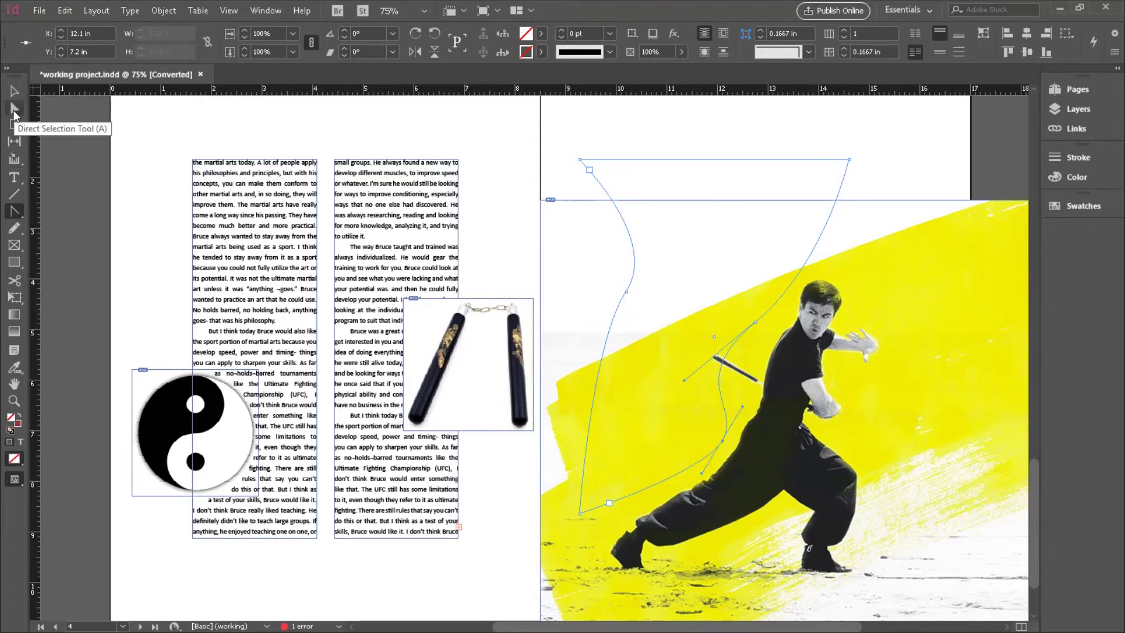
# - Adjust the side anchors and lower curve into a smooth, flowing frame outline
pyautogui.click(14, 112)
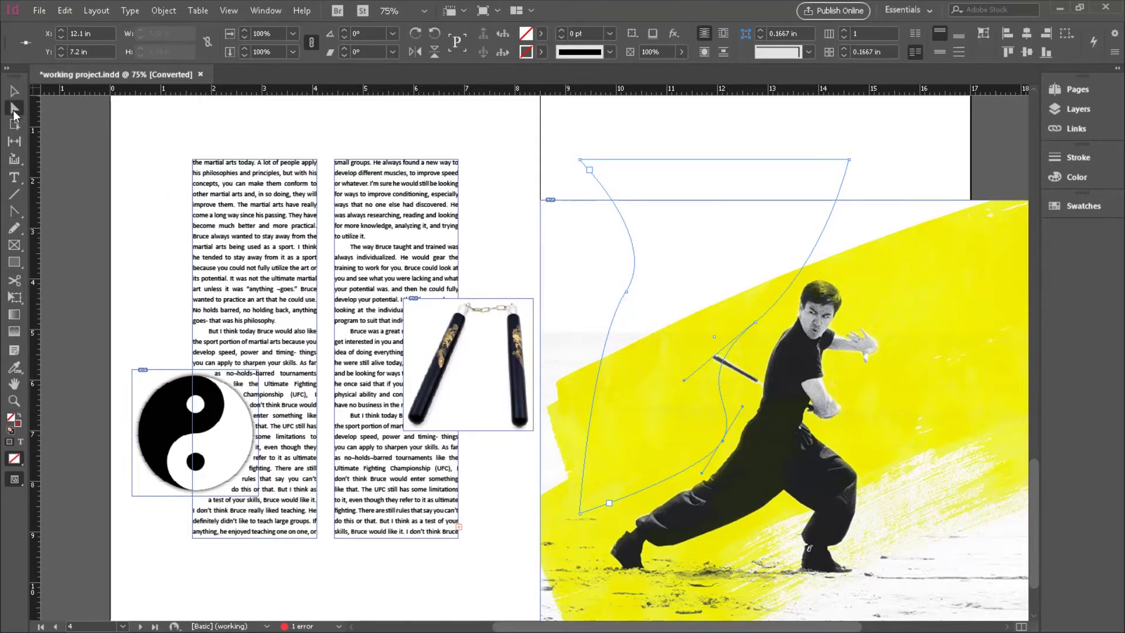
pyautogui.click(15, 211)
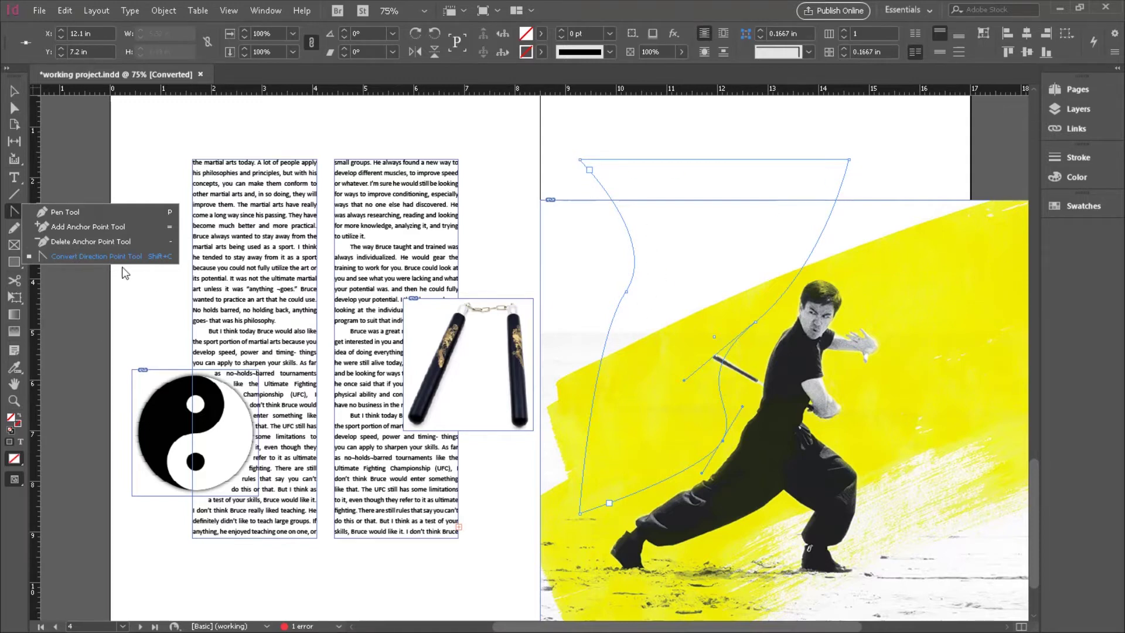
pyautogui.click(59, 212)
pyautogui.click(15, 109)
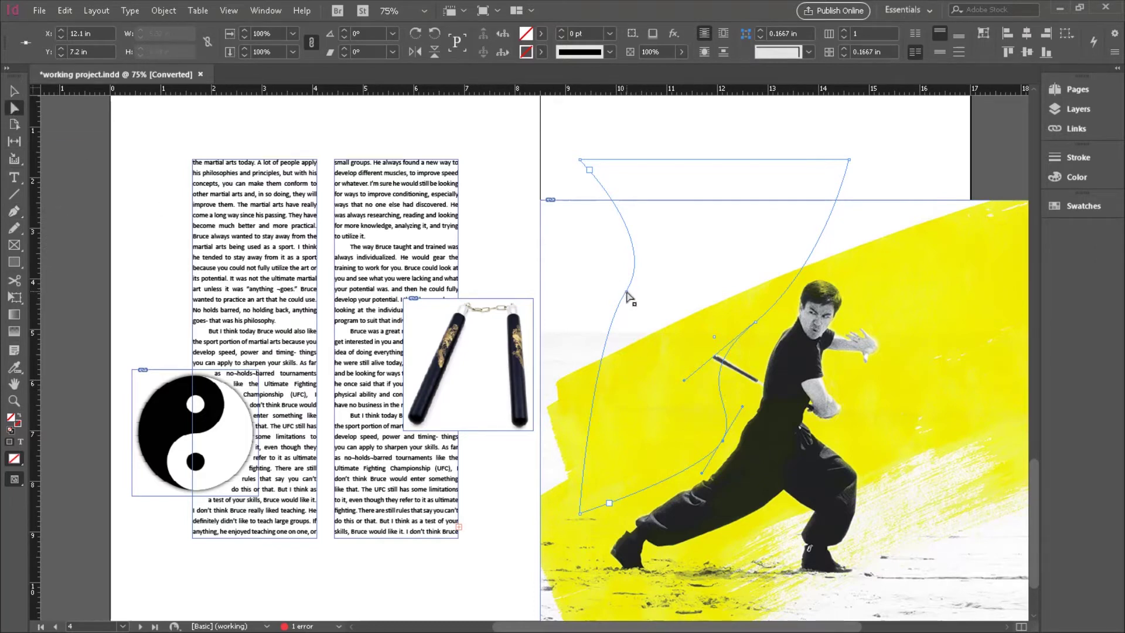
pyautogui.moveTo(626, 291); pyautogui.dragTo(598, 299)
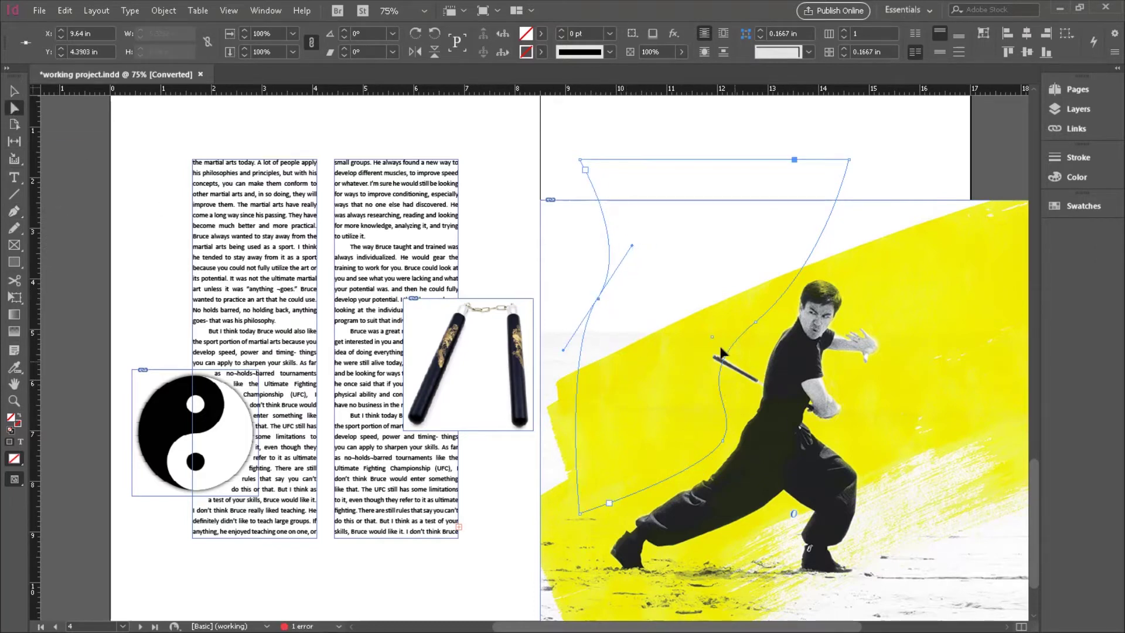
pyautogui.moveTo(754, 326); pyautogui.dragTo(791, 287)
pyautogui.moveTo(722, 440); pyautogui.dragTo(765, 405)
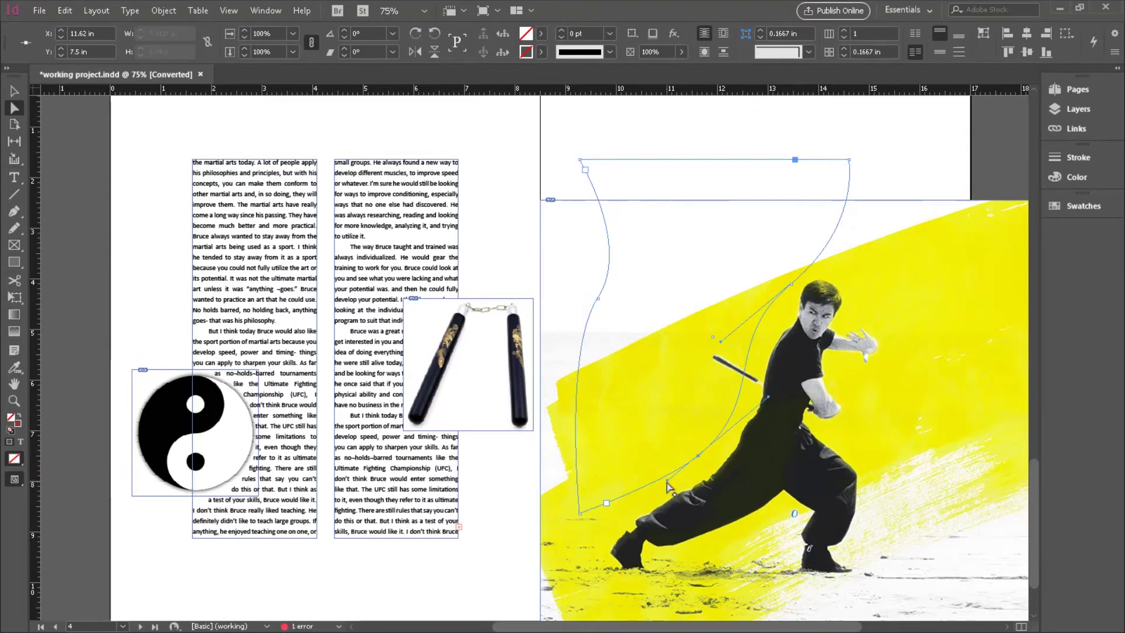
pyautogui.moveTo(669, 484); pyautogui.dragTo(584, 517)
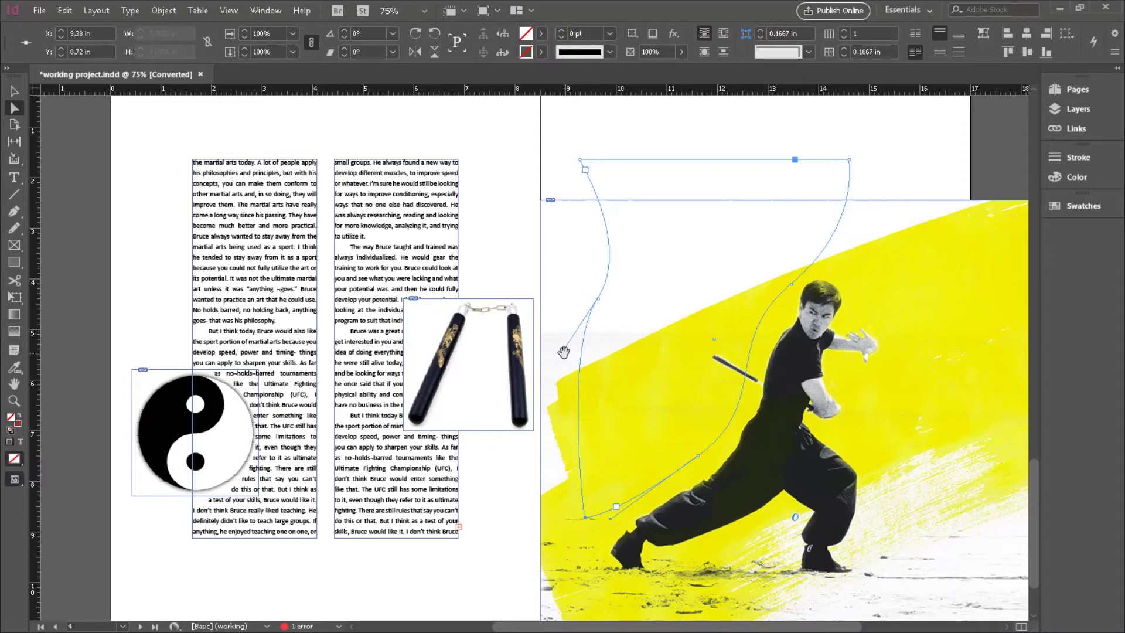
pyautogui.moveTo(558, 382); pyautogui.dragTo(578, 338)
pyautogui.press('Escape')
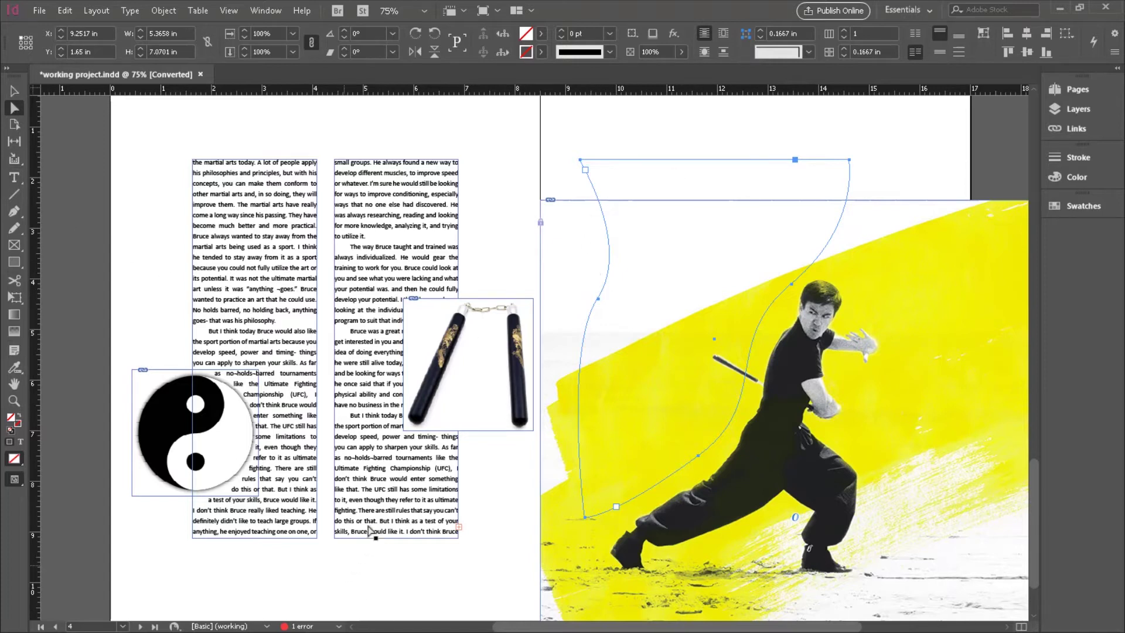
# - Thread the second column's overset story text into the curved frame on page 5
pyautogui.click(378, 466)
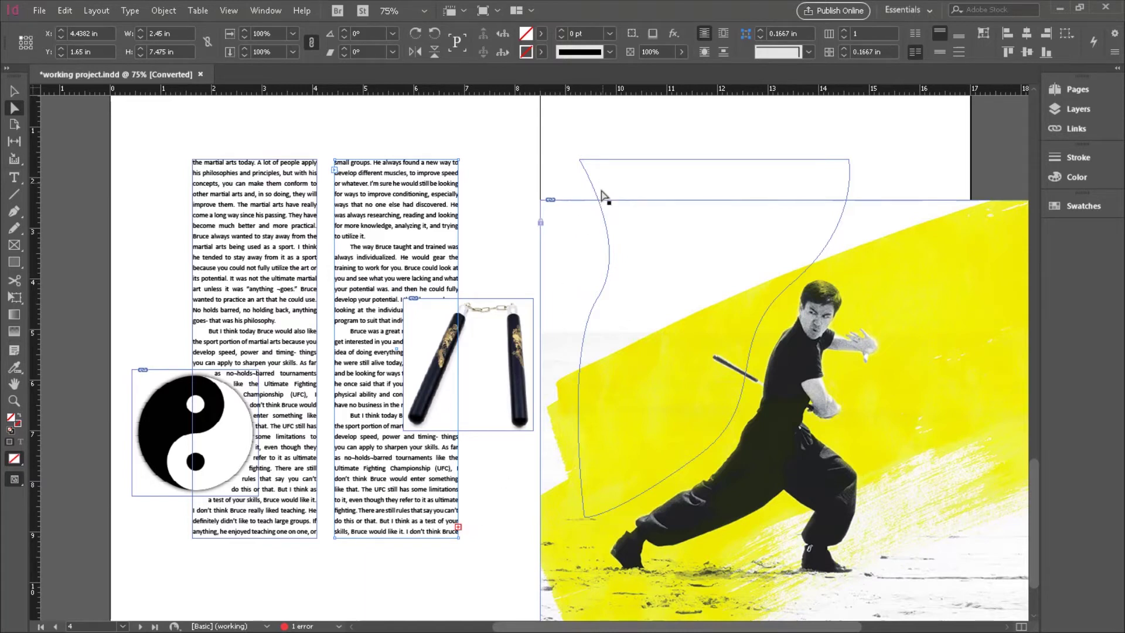
pyautogui.click(14, 91)
pyautogui.click(458, 529)
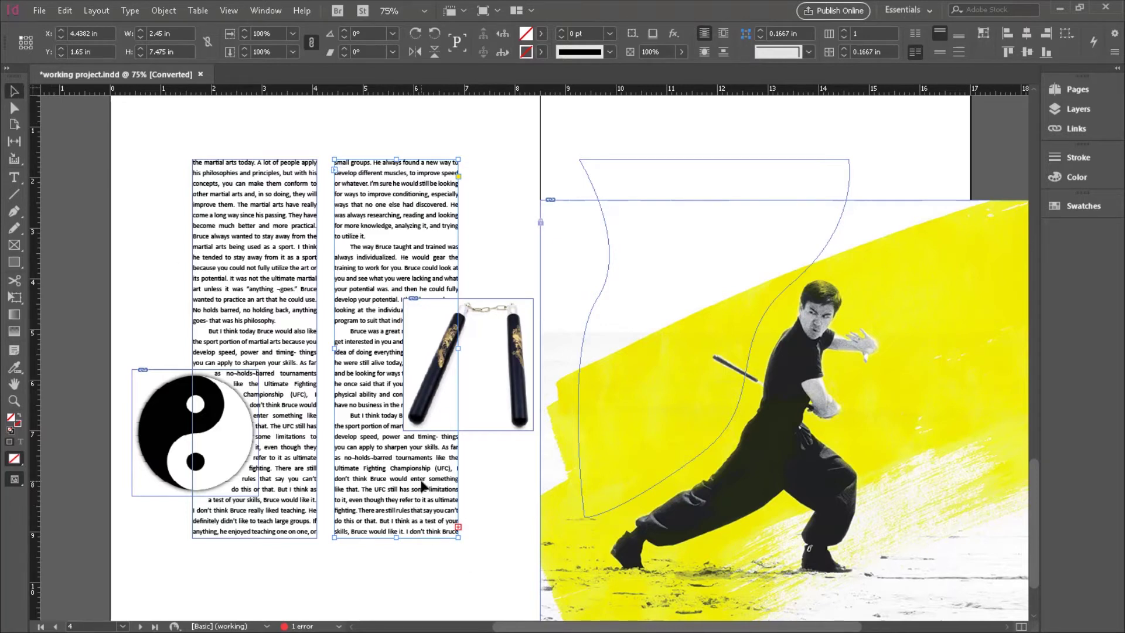
pyautogui.click(459, 528)
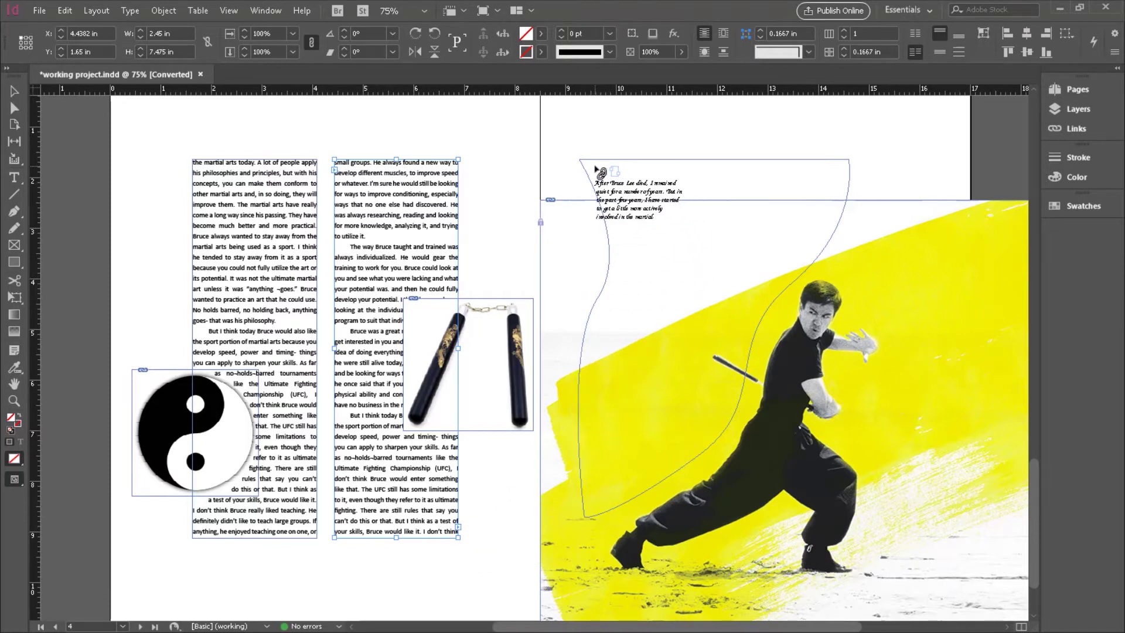
pyautogui.click(596, 169)
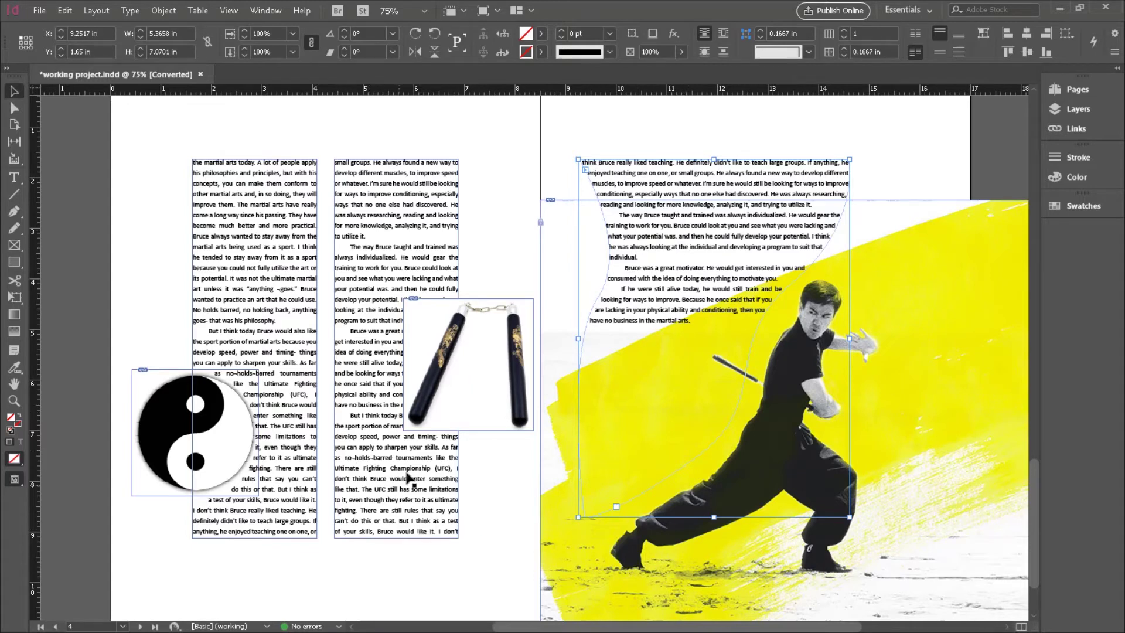
# - Shorten the middle column and move the nunchaku image below it, sized to the column width
pyautogui.click(386, 481)
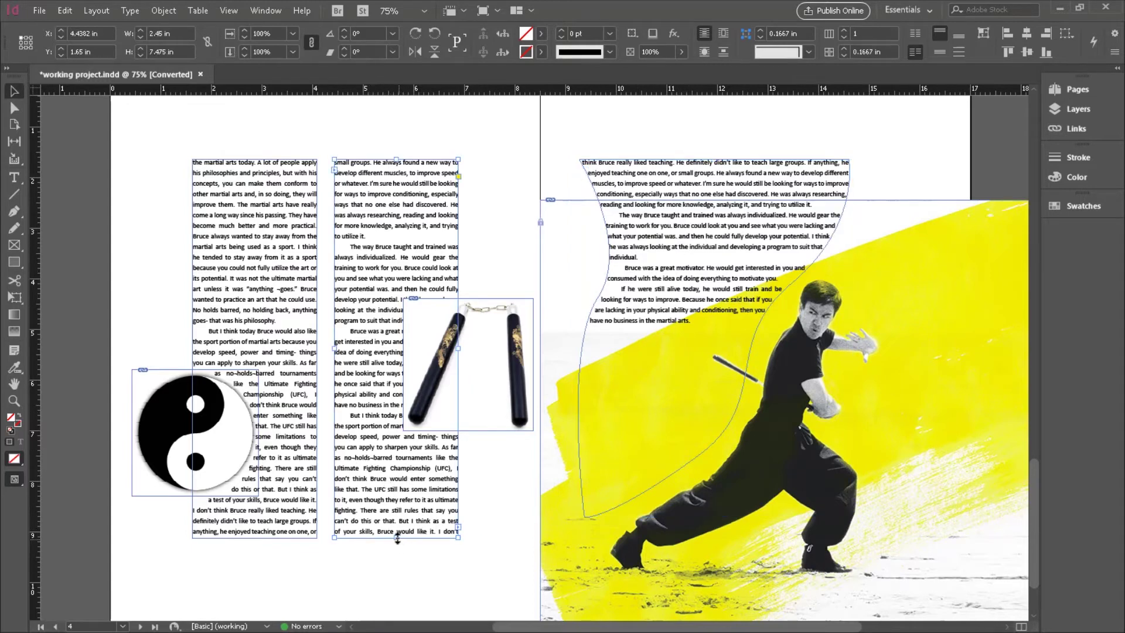
pyautogui.moveTo(396, 538); pyautogui.dragTo(405, 298)
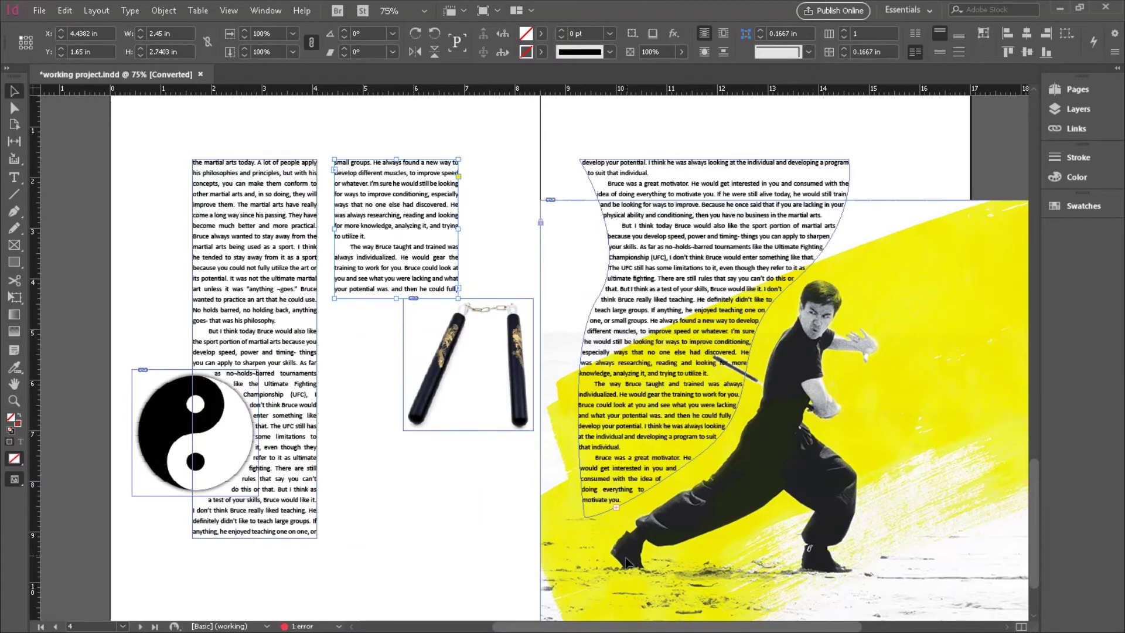
pyautogui.moveTo(437, 406); pyautogui.dragTo(370, 470)
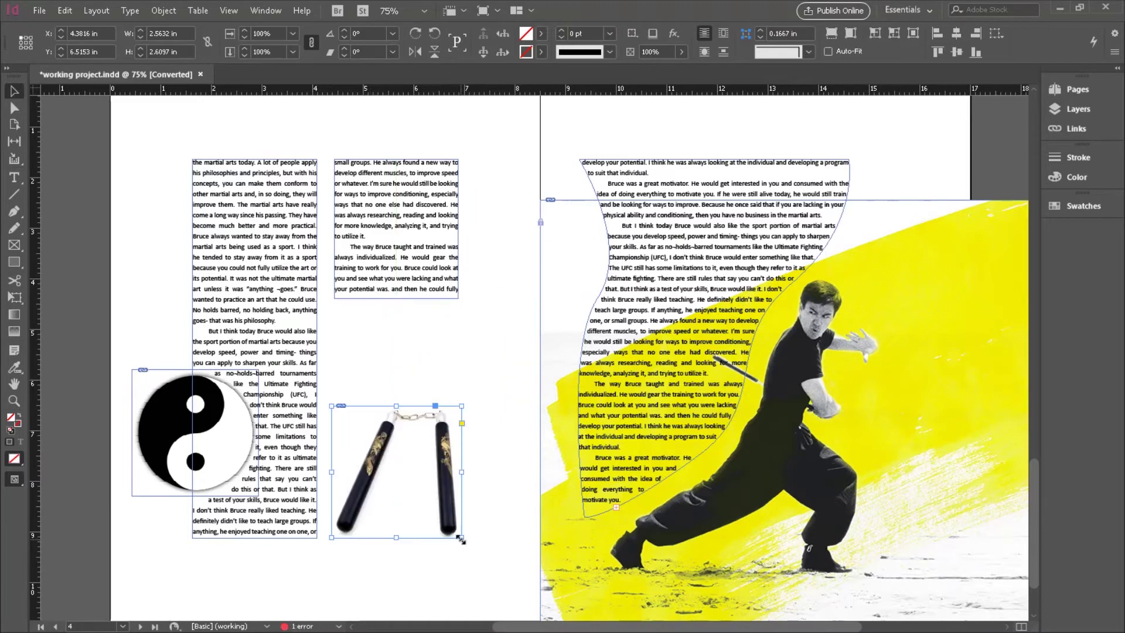
pyautogui.moveTo(461, 539); pyautogui.dragTo(456, 544)
# - Lengthen the middle text frame down to meet the nunchaku image
pyautogui.click(396, 296)
pyautogui.moveTo(396, 299); pyautogui.dragTo(399, 387)
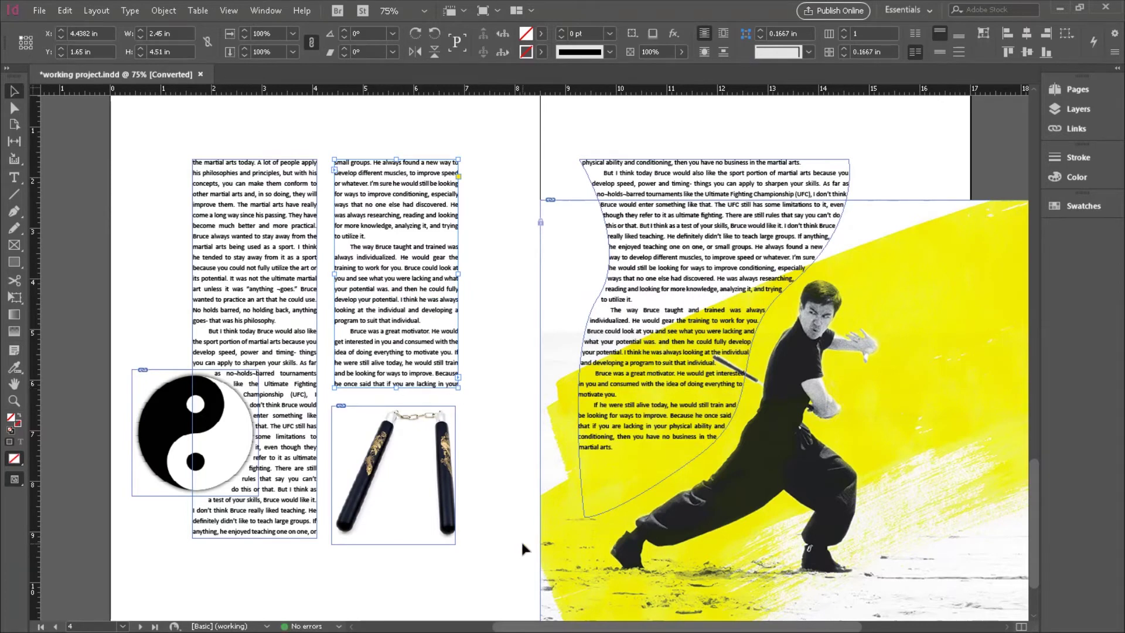
pyautogui.click(484, 473)
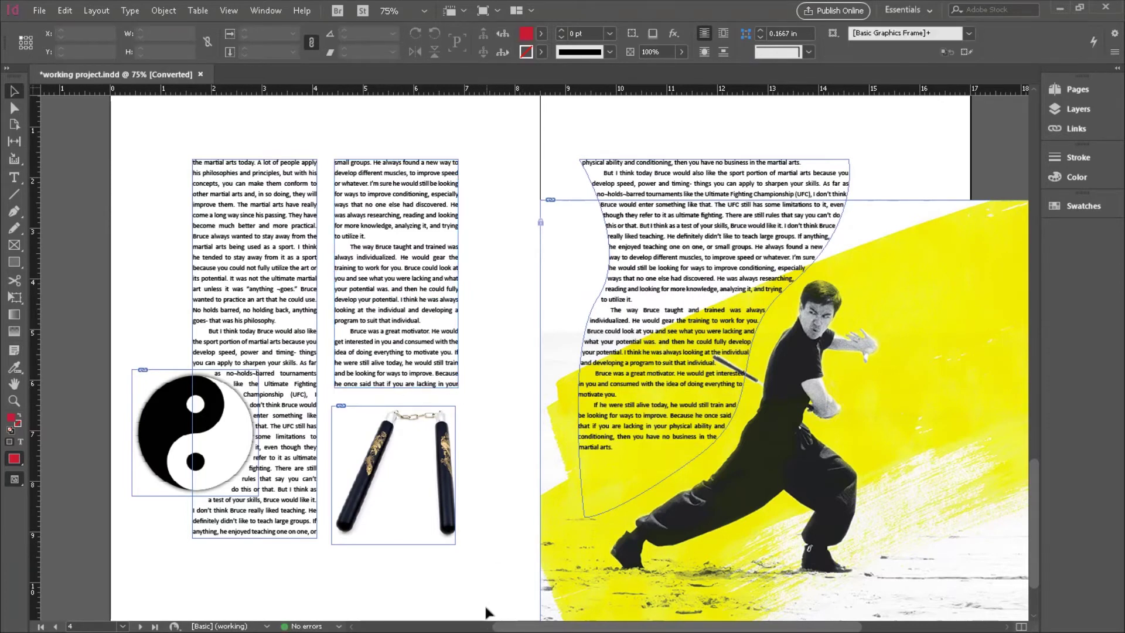
# - Switch to Preview screen mode and select the right-page text frame
pyautogui.press('w')
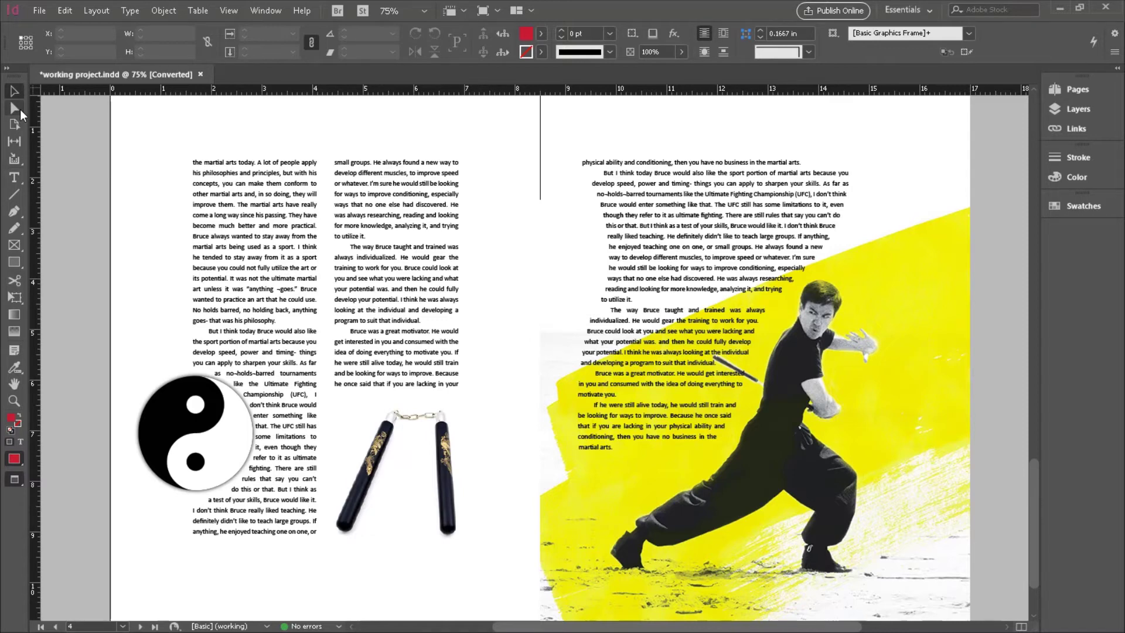
pyautogui.click(741, 241)
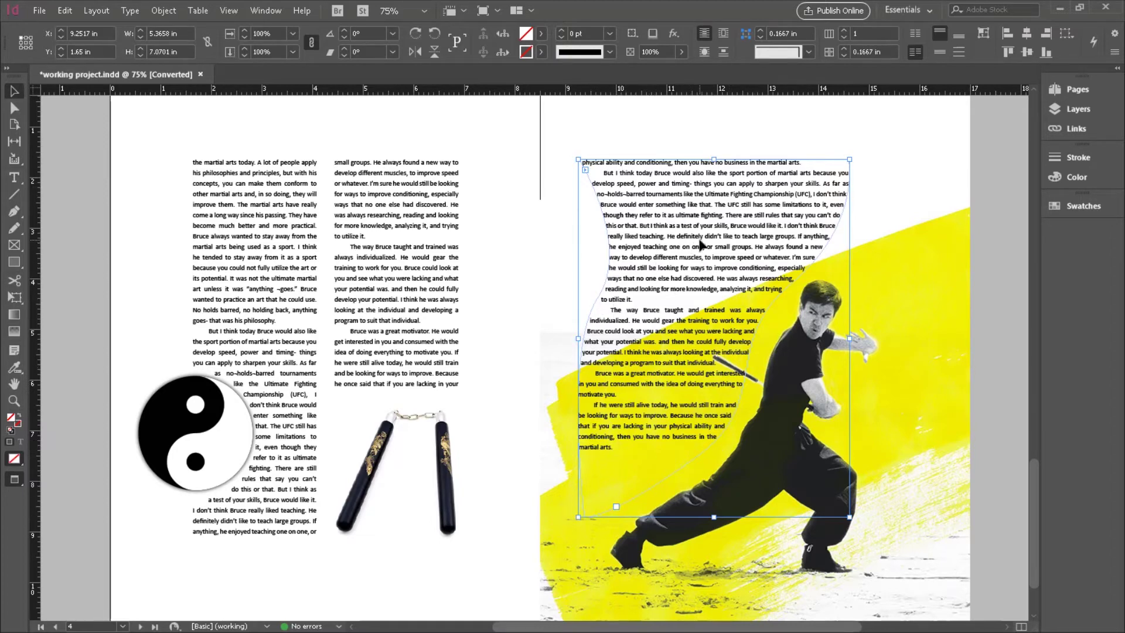
# - Delete the wavy text frame on the right page and choose the basic Pen tool
pyautogui.press('Delete')
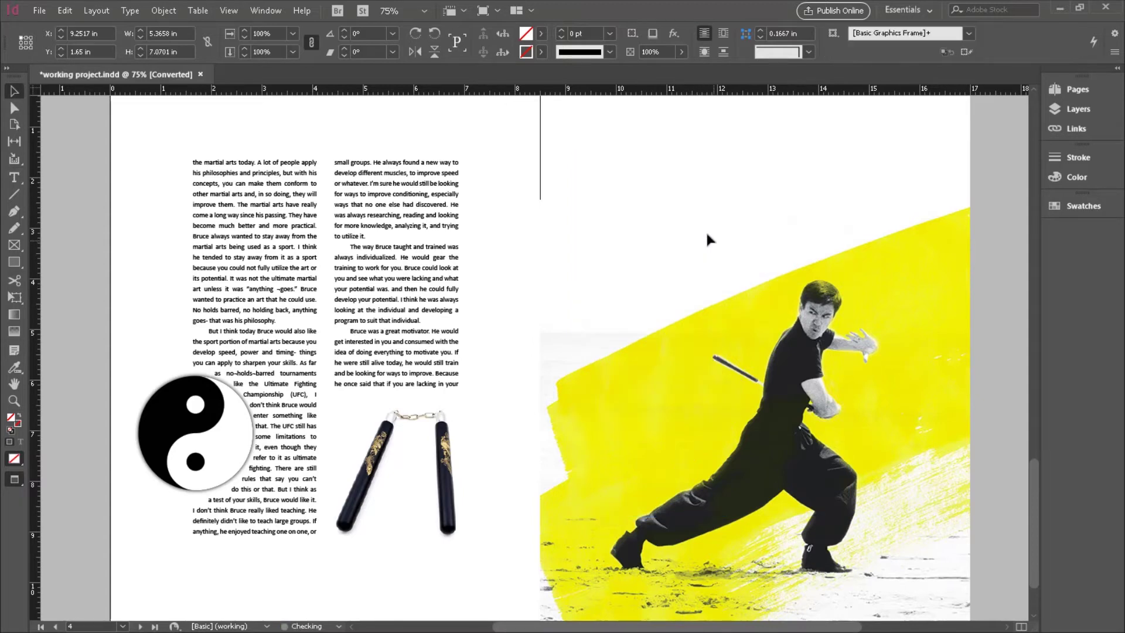
pyautogui.click(13, 213)
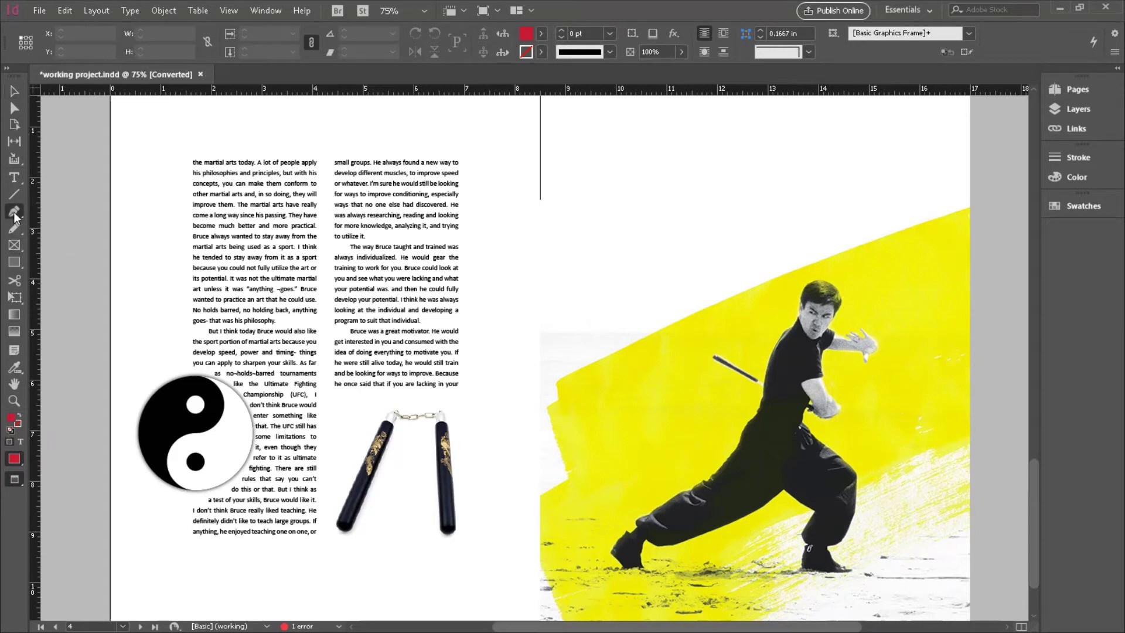
pyautogui.click(13, 212)
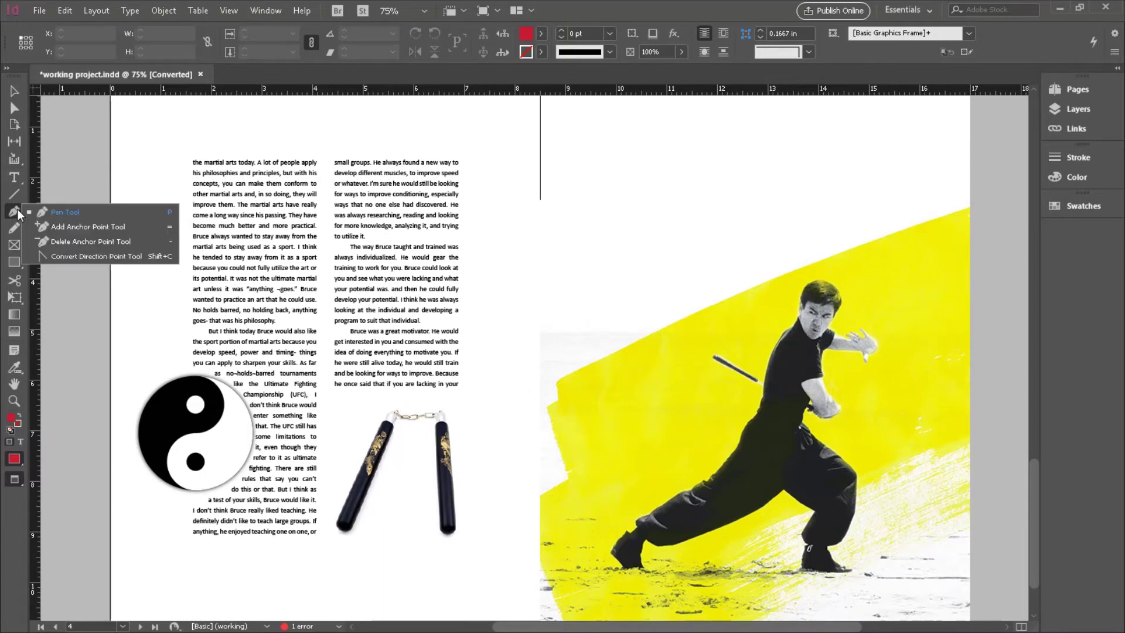
pyautogui.click(72, 211)
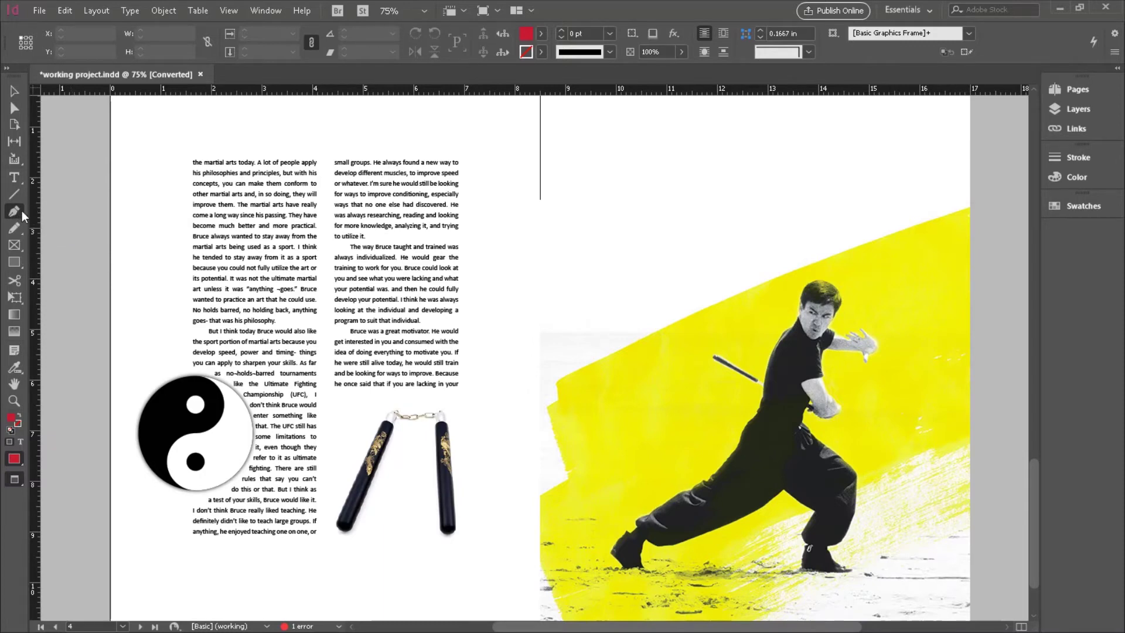
# - Draw a closed six-point polygon with a straight top edge over the photo
pyautogui.click(590, 172)
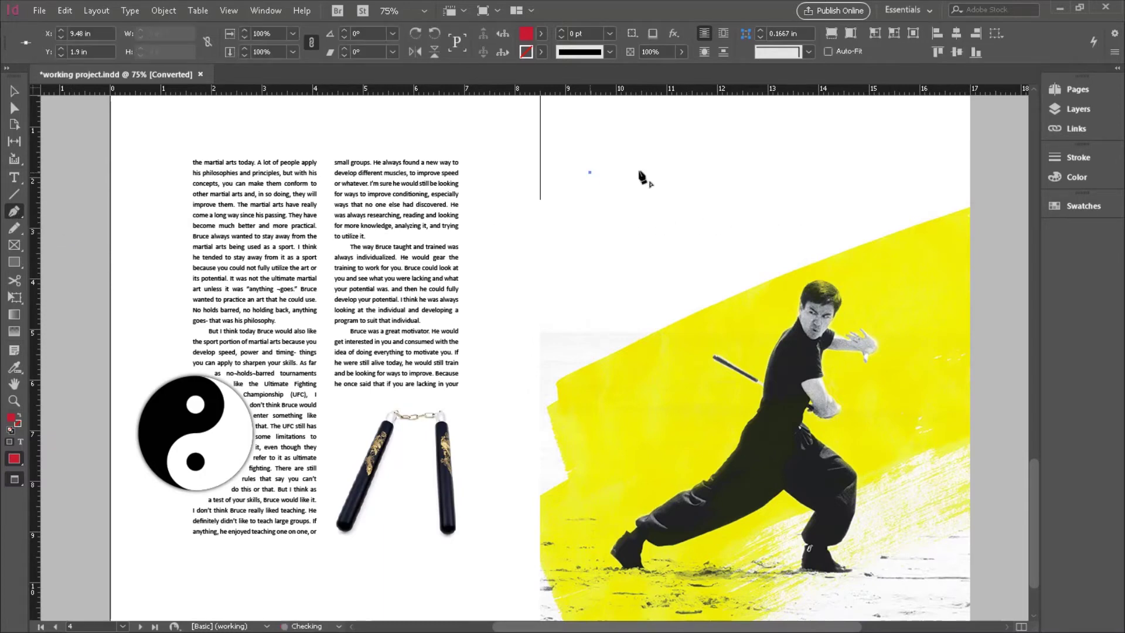
pyautogui.click(809, 172)
pyautogui.click(767, 305)
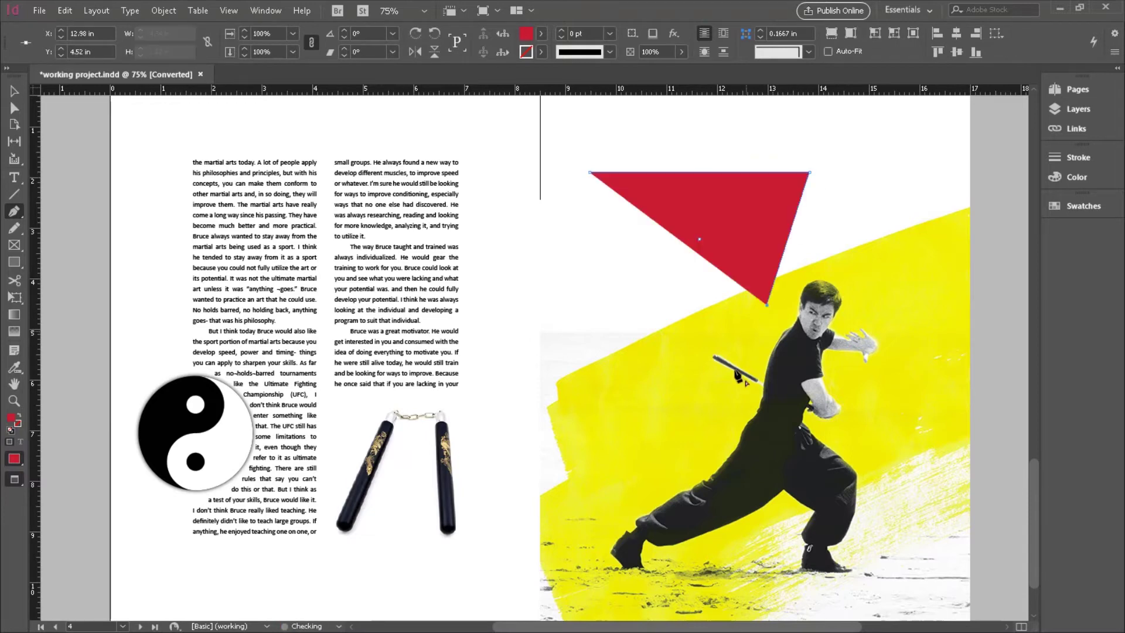
pyautogui.click(714, 417)
pyautogui.click(603, 491)
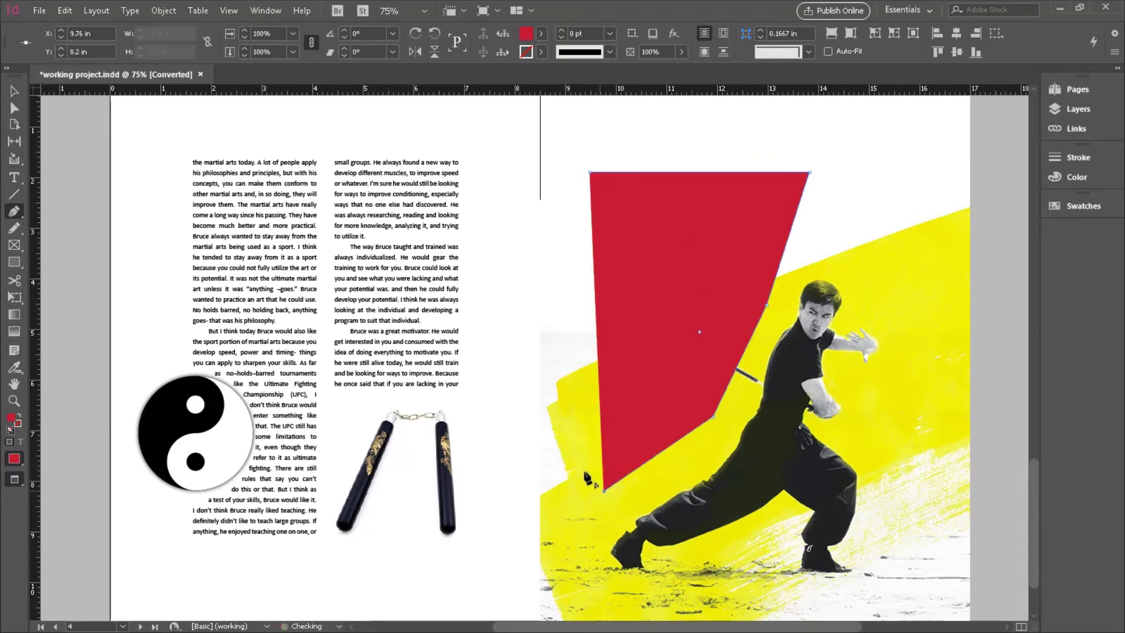
pyautogui.click(624, 287)
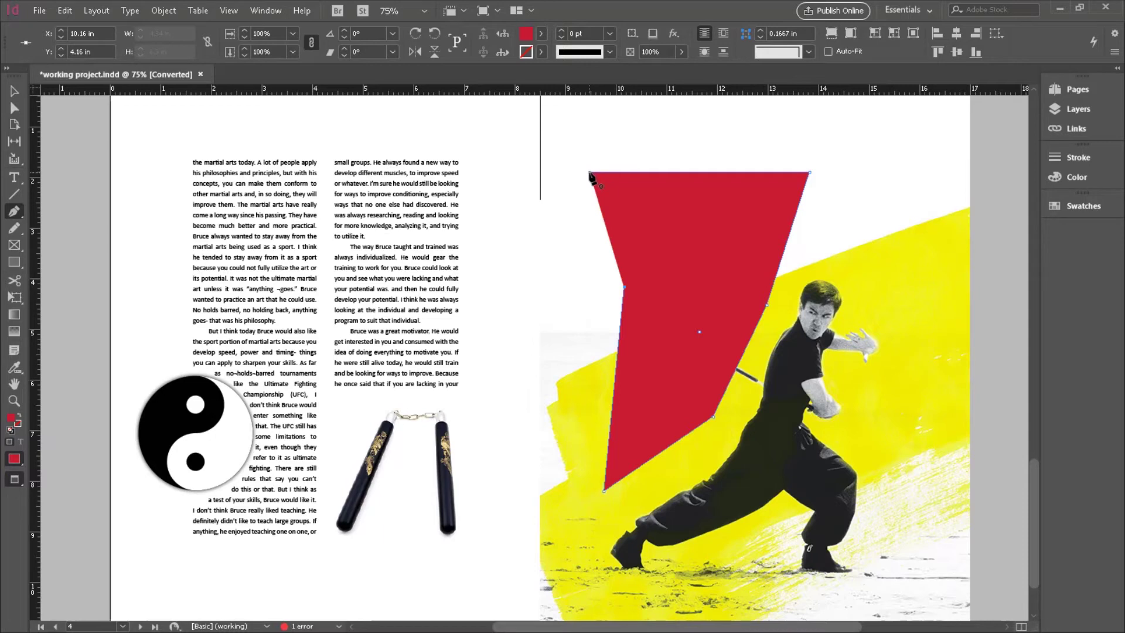
pyautogui.click(590, 174)
# - Nudge the red shape left and down, then enlarge it up and to the right
pyautogui.click(16, 95)
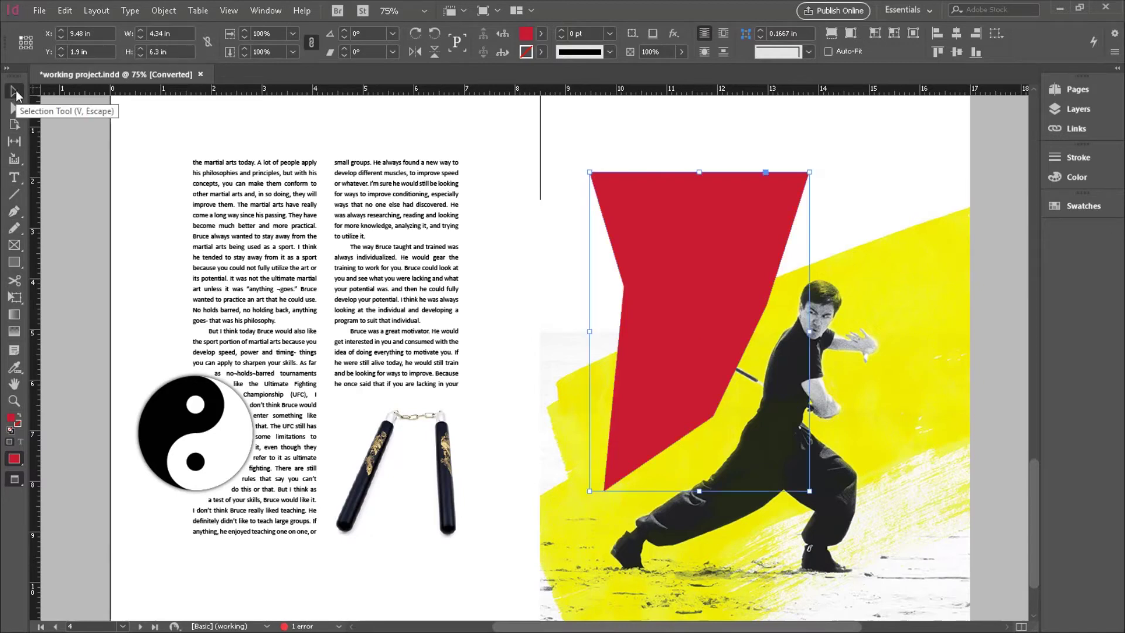
pyautogui.moveTo(685, 273); pyautogui.dragTo(659, 295)
pyautogui.moveTo(784, 195); pyautogui.dragTo(825, 139)
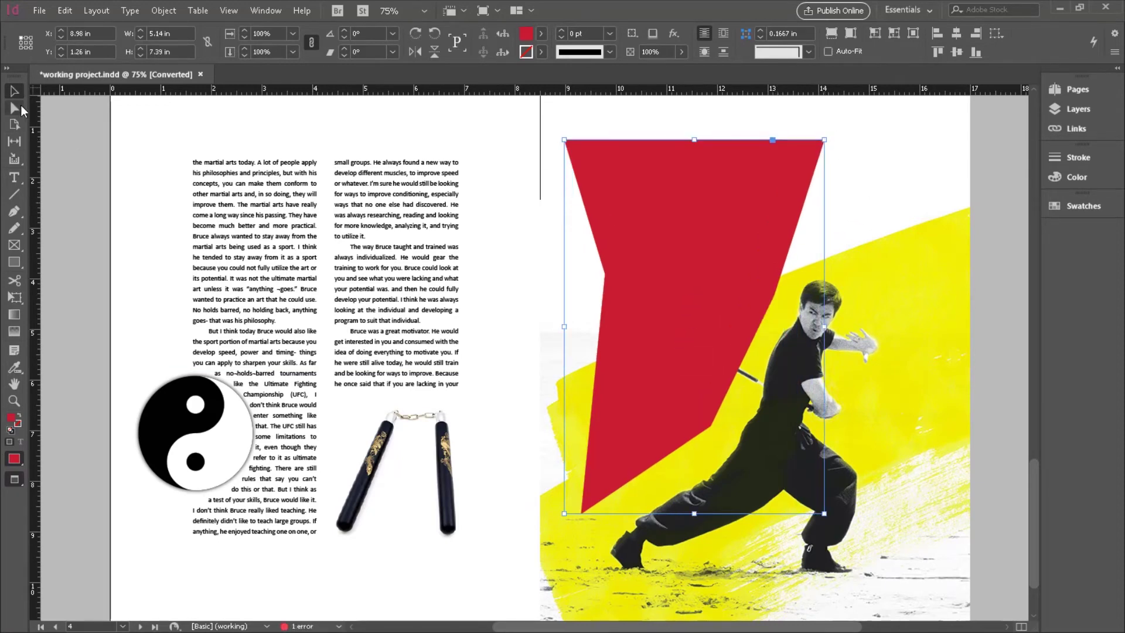
# - Raise the shape's bottom-left point and pull a right-edge point inward to notch the side
pyautogui.click(14, 109)
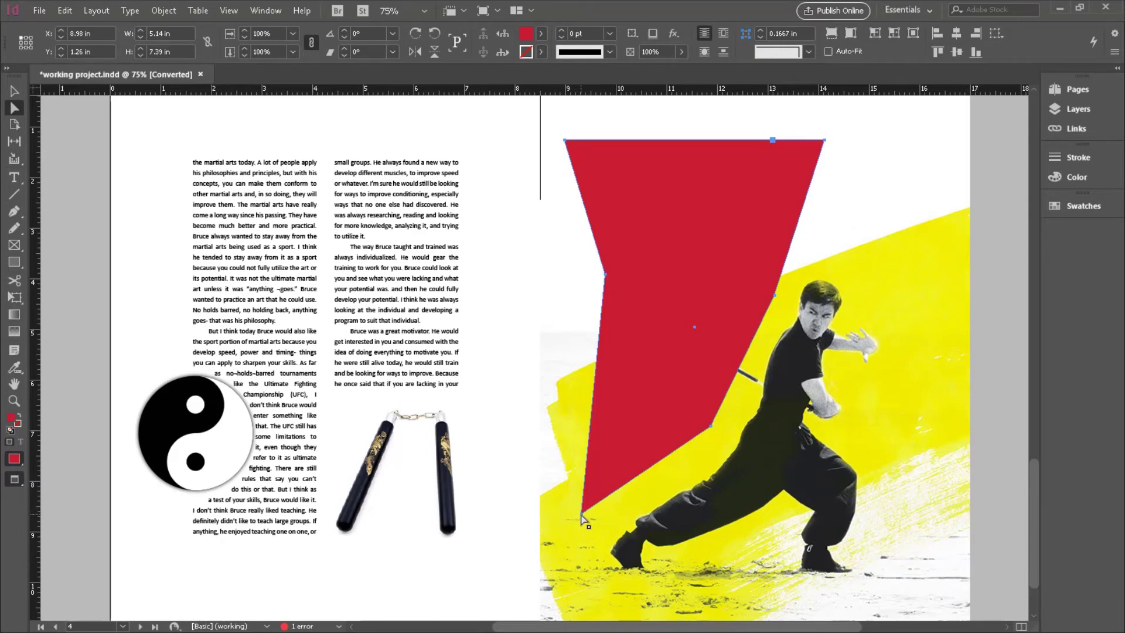
pyautogui.click(484, 465)
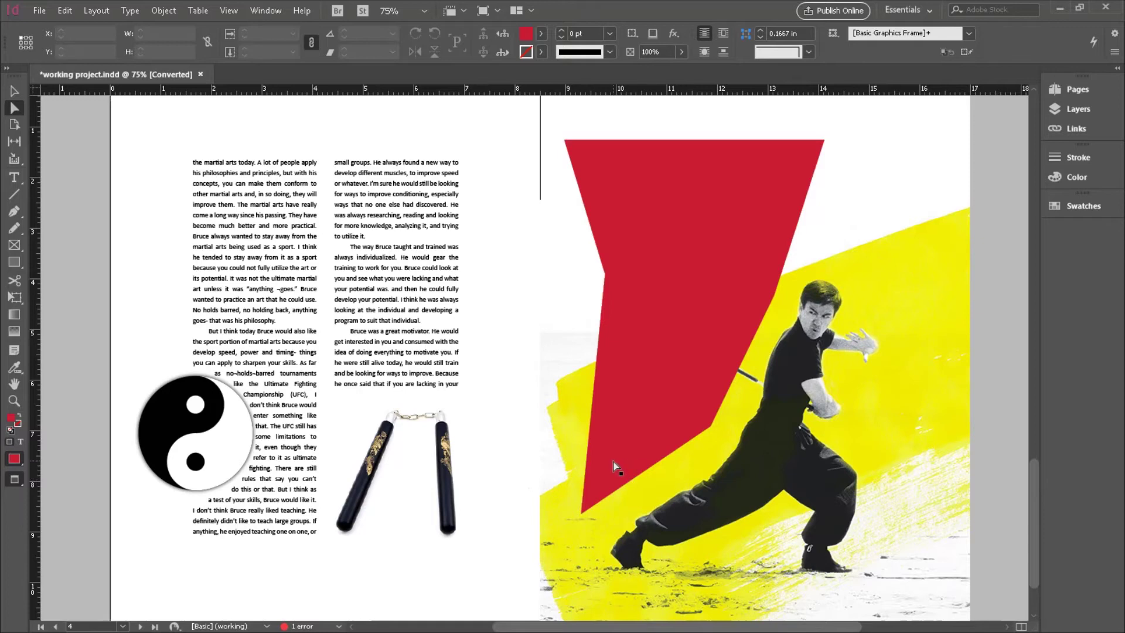
pyautogui.click(582, 513)
pyautogui.moveTo(582, 513)
pyautogui.mouseDown()
pyautogui.moveTo(590, 447)
pyautogui.moveTo(568, 499)
pyautogui.mouseUp()
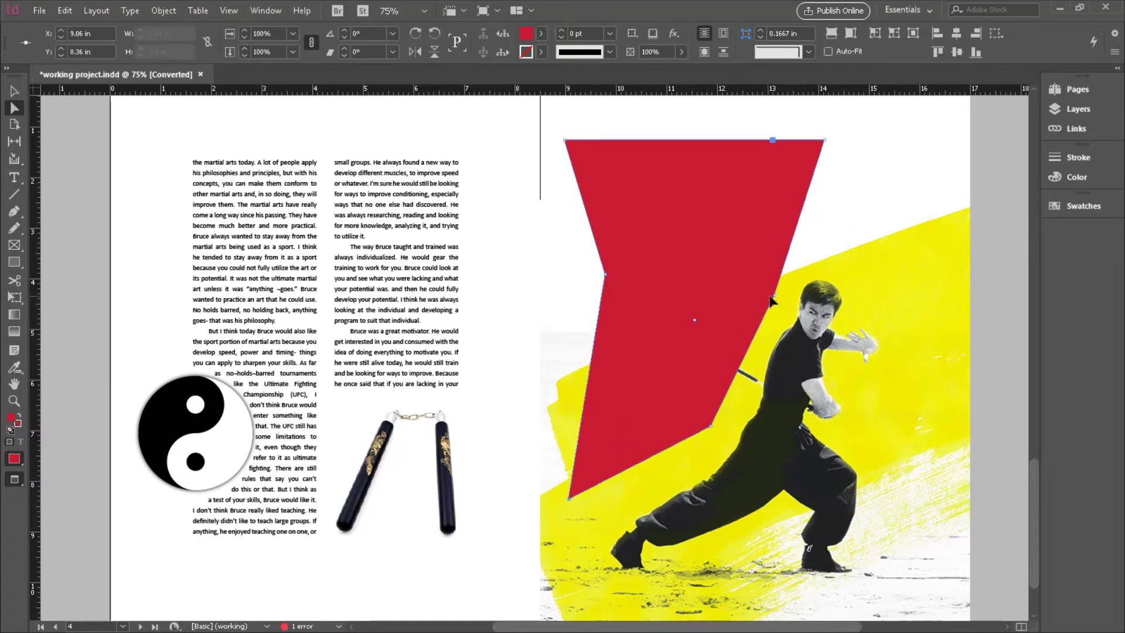
pyautogui.moveTo(774, 296); pyautogui.dragTo(737, 291)
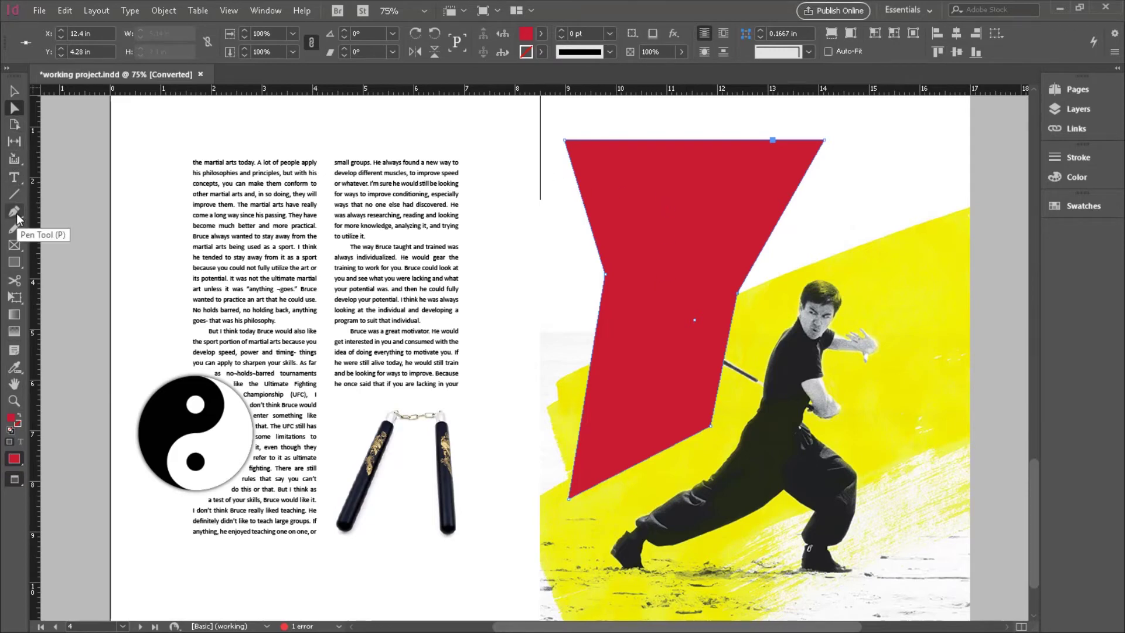
# - Undo the shape edits with Ctrl+Z until the red shape is gone
pyautogui.hotkey('ctrl', 'z')
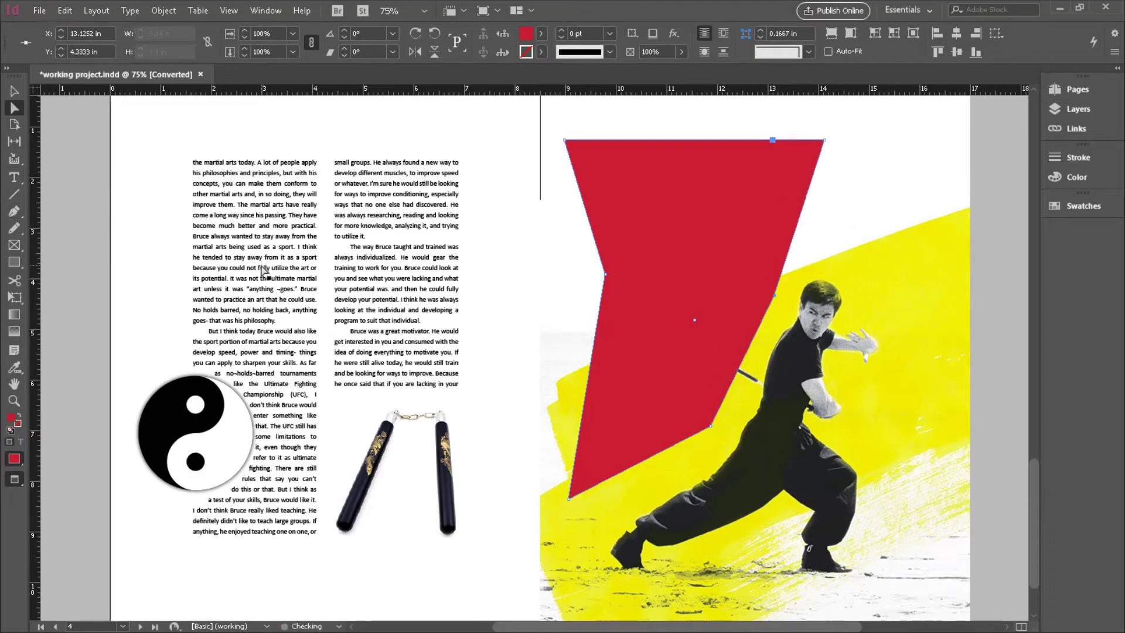
pyautogui.hotkey('ctrl', 'z')
pyautogui.hotkey('ctrl', 'z')
pyautogui.hotkey('ctrl', 'z')
pyautogui.hotkey('ctrl', 'z')
pyautogui.hotkey('ctrl', 'z')
pyautogui.hotkey('ctrl', 'z')
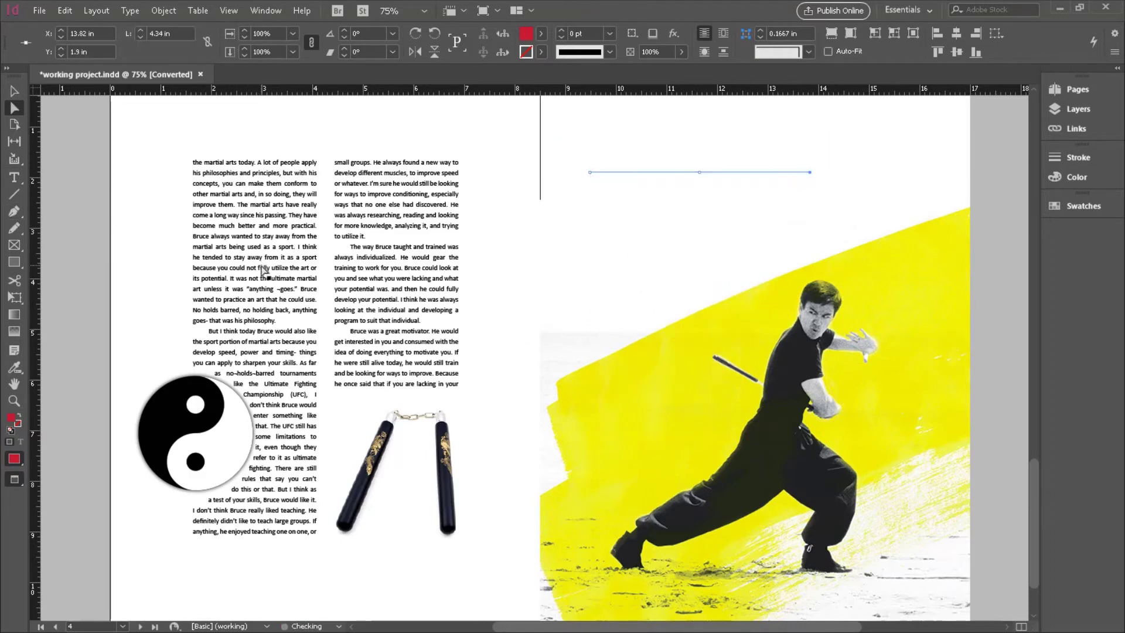
pyautogui.hotkey('ctrl', 'z')
pyautogui.click(16, 214)
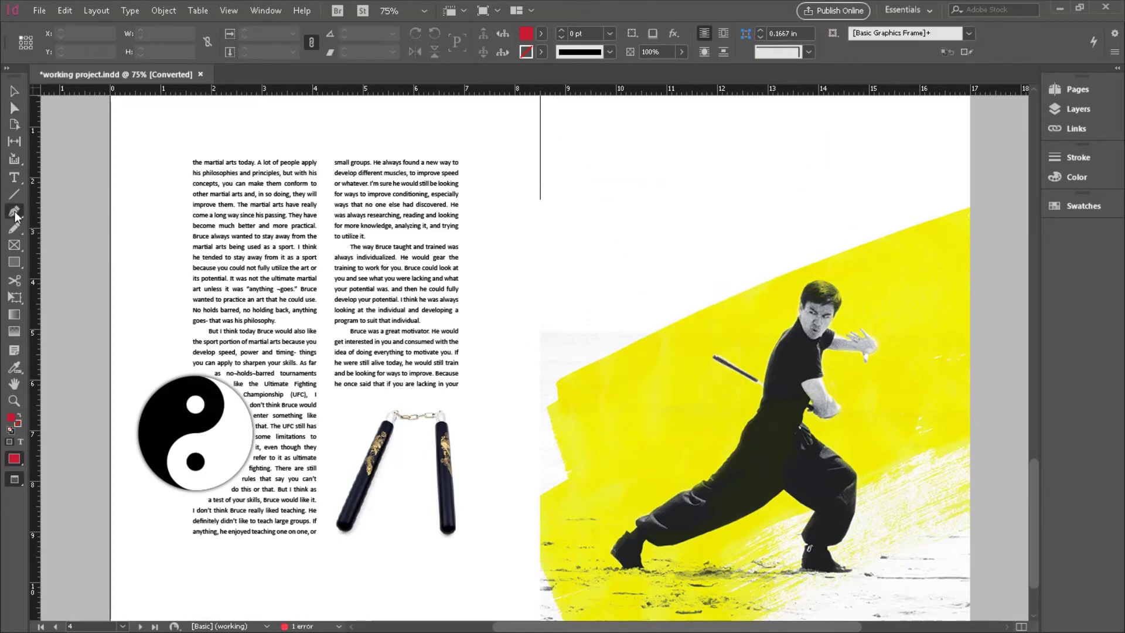
# - Start a new shape with a straight top edge and a jagged, curving right side
pyautogui.click(589, 172)
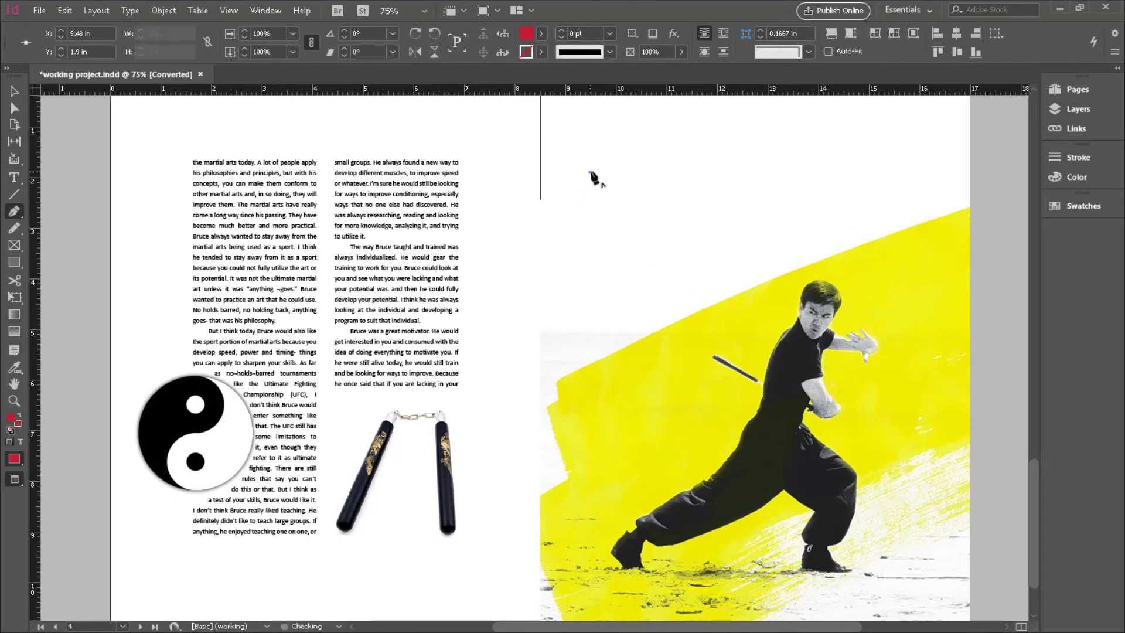
pyautogui.click(759, 176)
pyautogui.click(698, 207)
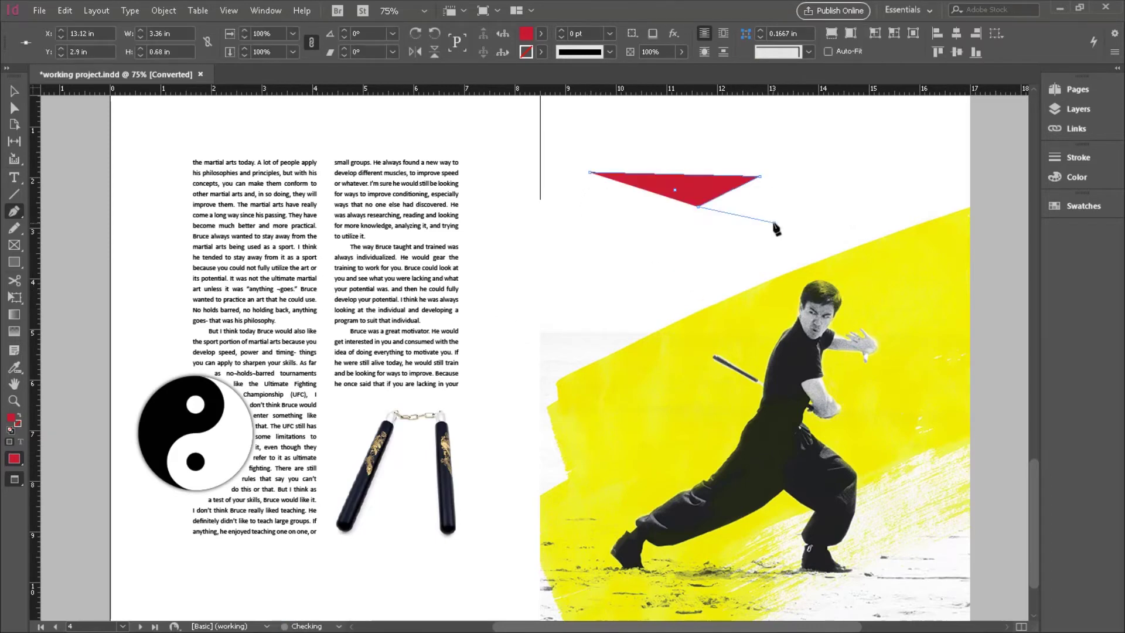
pyautogui.click(774, 223)
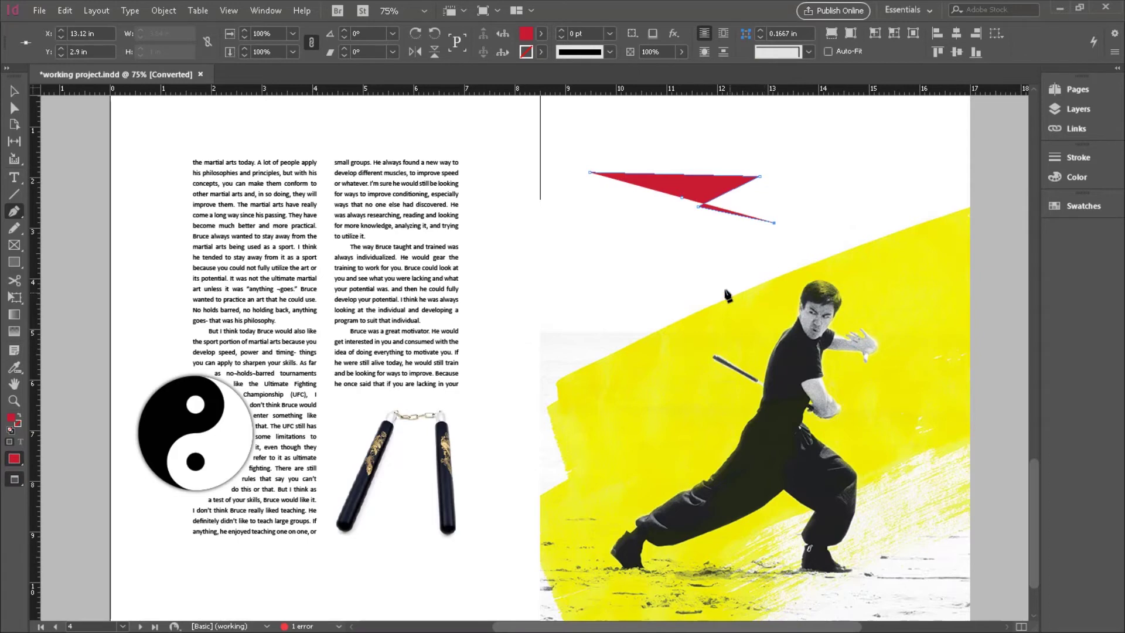
pyautogui.moveTo(725, 290); pyautogui.dragTo(788, 334)
pyautogui.moveTo(675, 345); pyautogui.dragTo(794, 432)
pyautogui.moveTo(639, 418); pyautogui.dragTo(743, 501)
# - Add a sharp bottom corner and a curved left edge, closing the shape at its start
pyautogui.click(613, 454)
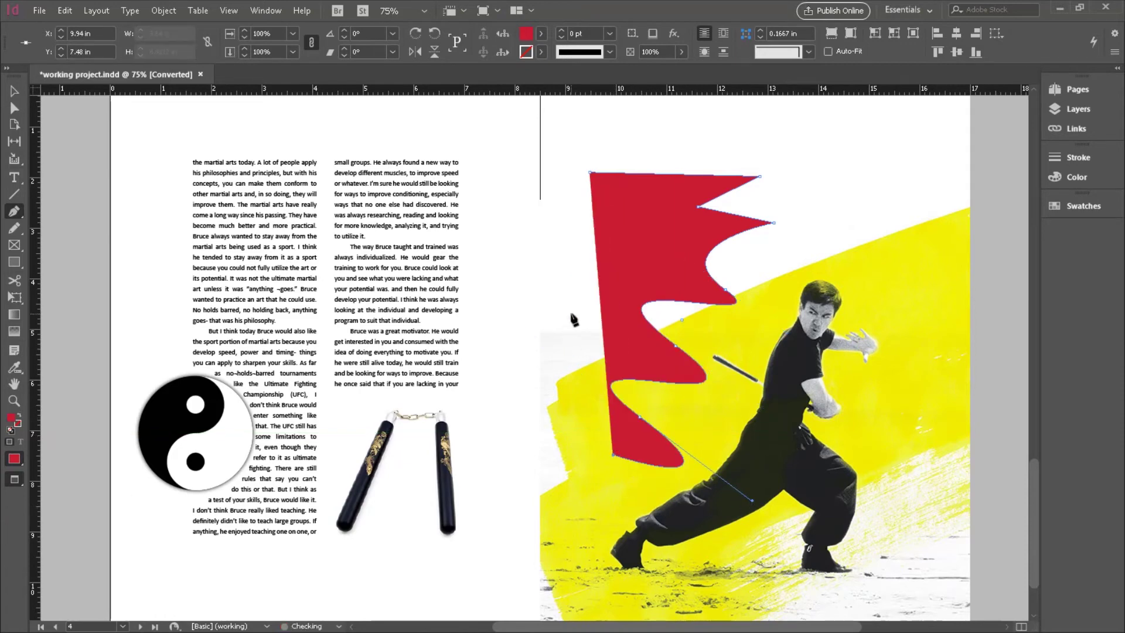
pyautogui.moveTo(571, 313); pyautogui.dragTo(641, 366)
pyautogui.moveTo(560, 213); pyautogui.dragTo(627, 213)
pyautogui.click(591, 173)
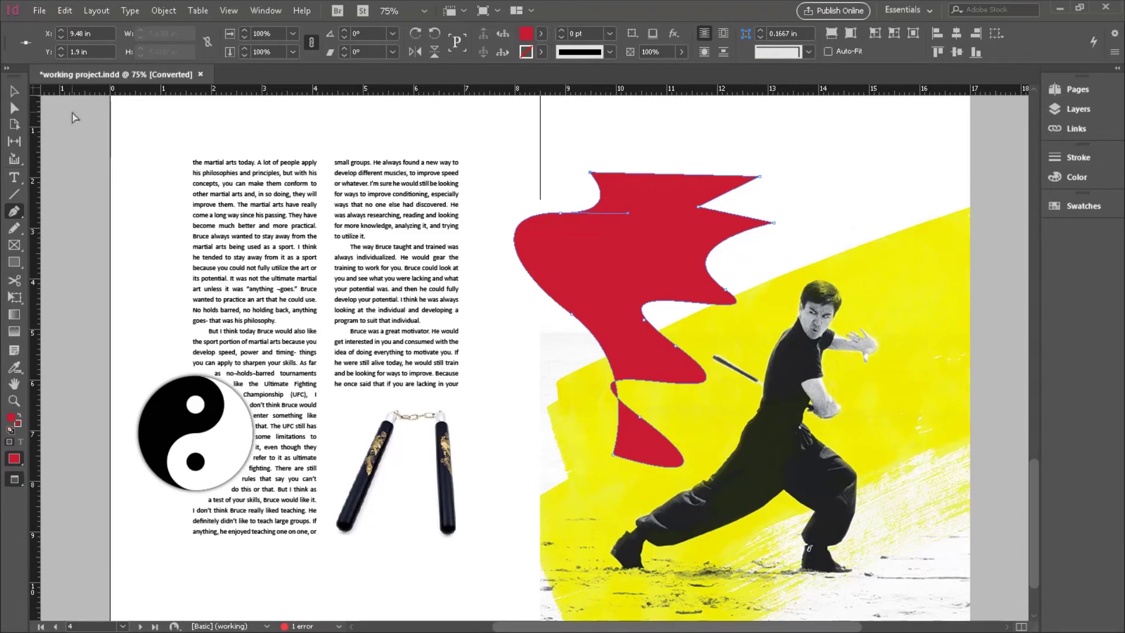
# - Undo the curved segments and draw a closed freehand Pencil outline over the photo's left side
pyautogui.hotkey('ctrl', 'z')
pyautogui.hotkey('ctrl', 'z')
pyautogui.hotkey('ctrl', 'z')
pyautogui.hotkey('ctrl', 'z')
pyautogui.hotkey('ctrl', 'z')
pyautogui.hotkey('ctrl', 'z')
pyautogui.hotkey('ctrl', 'z')
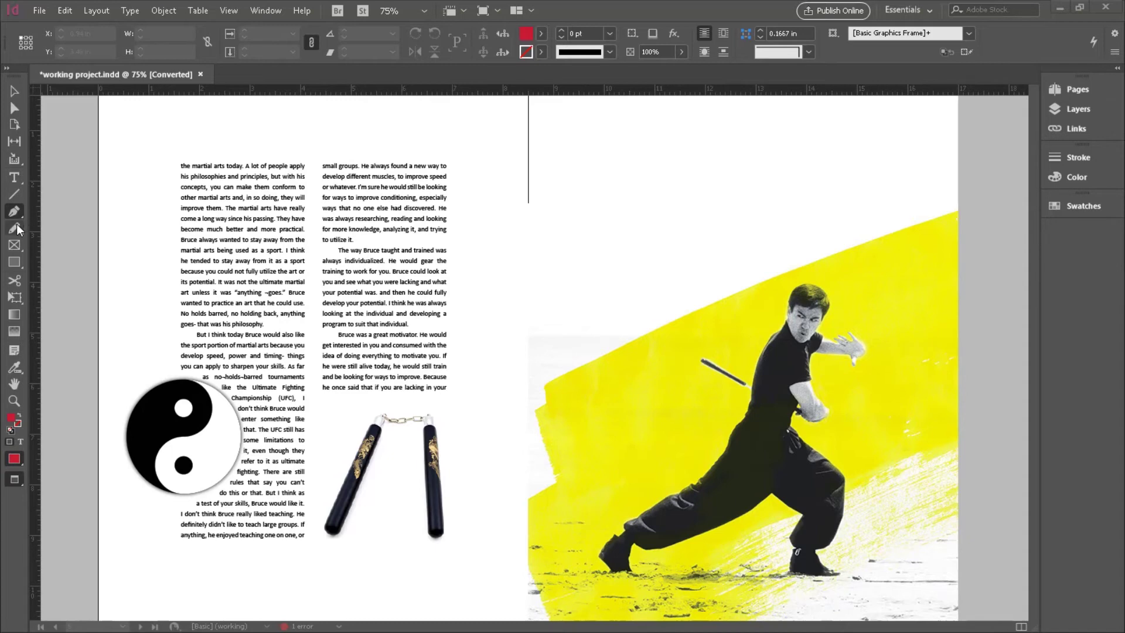
pyautogui.click(16, 227)
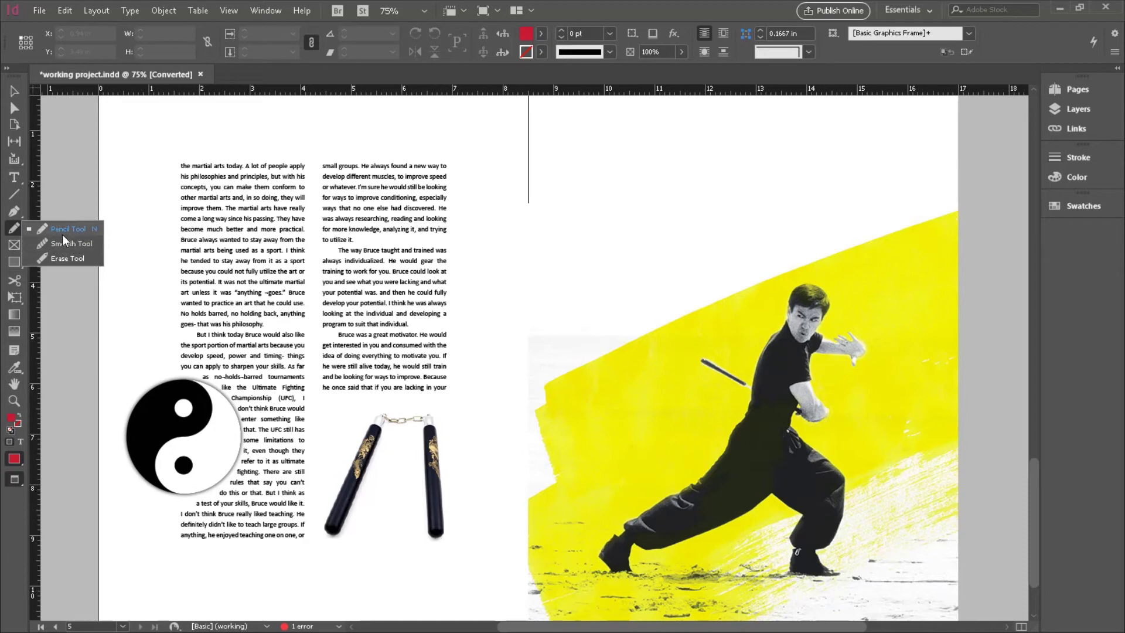
pyautogui.click(16, 226)
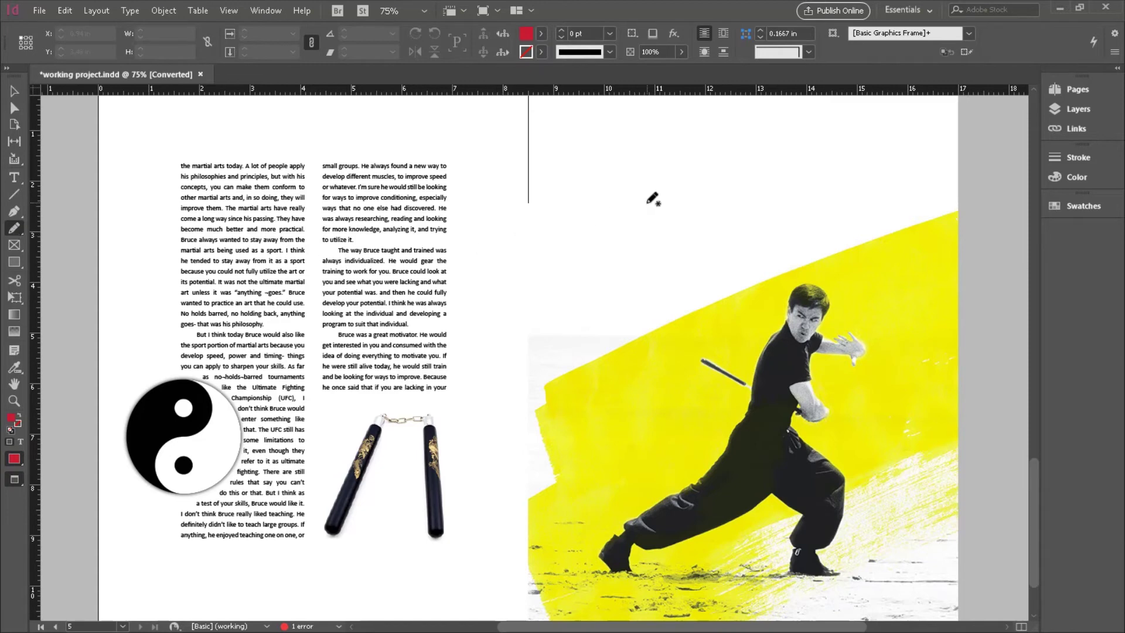
pyautogui.moveTo(572, 159)
pyautogui.mouseDown()
pyautogui.moveTo(809, 161)
pyautogui.moveTo(751, 327)
pyautogui.moveTo(716, 368)
pyautogui.moveTo(689, 448)
pyautogui.moveTo(576, 528)
pyautogui.mouseUp()
pyautogui.moveTo(575, 481)
pyautogui.mouseDown()
pyautogui.moveTo(565, 394)
pyautogui.moveTo(629, 283)
pyautogui.moveTo(638, 230)
pyautogui.moveTo(592, 159)
pyautogui.mouseUp()
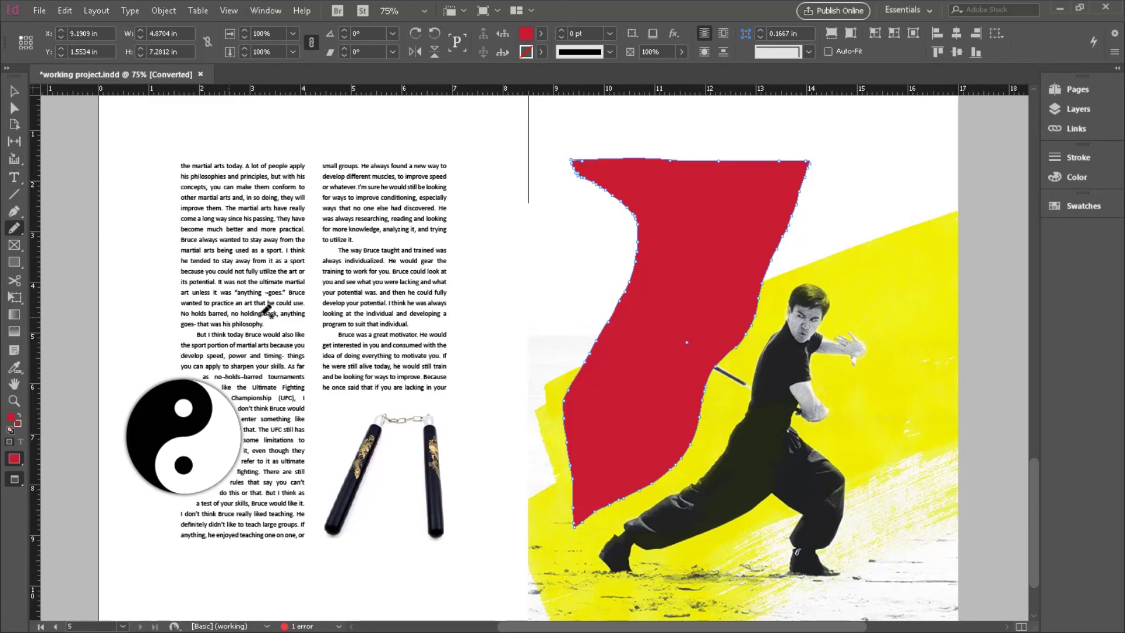
# - Thread the second column's overset text into the red pencil shape
pyautogui.click(14, 90)
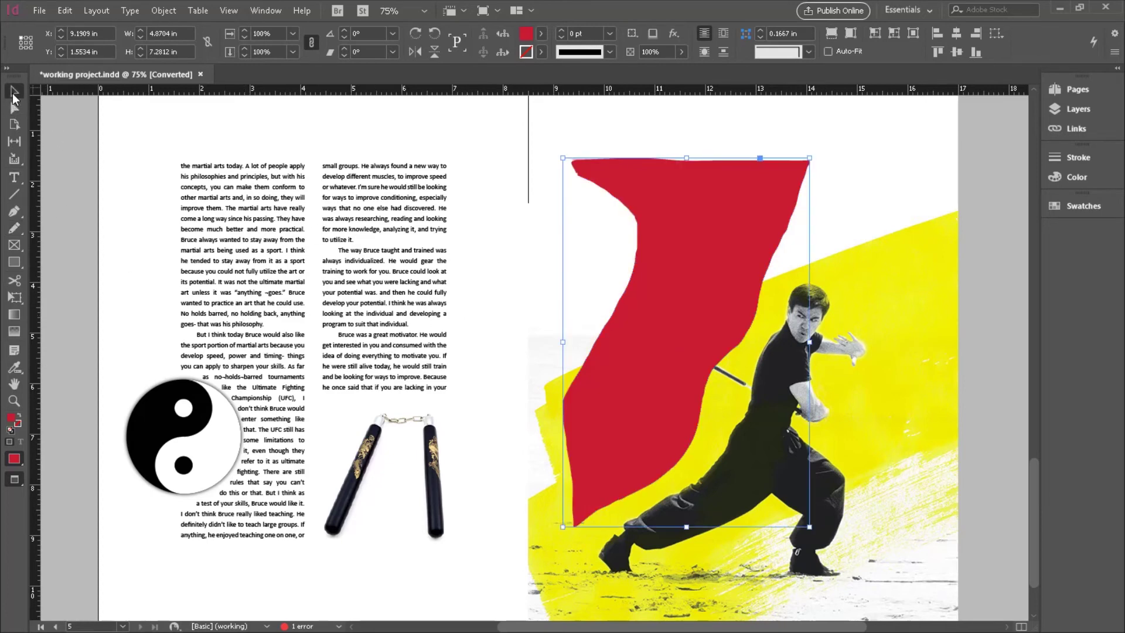
pyautogui.click(375, 307)
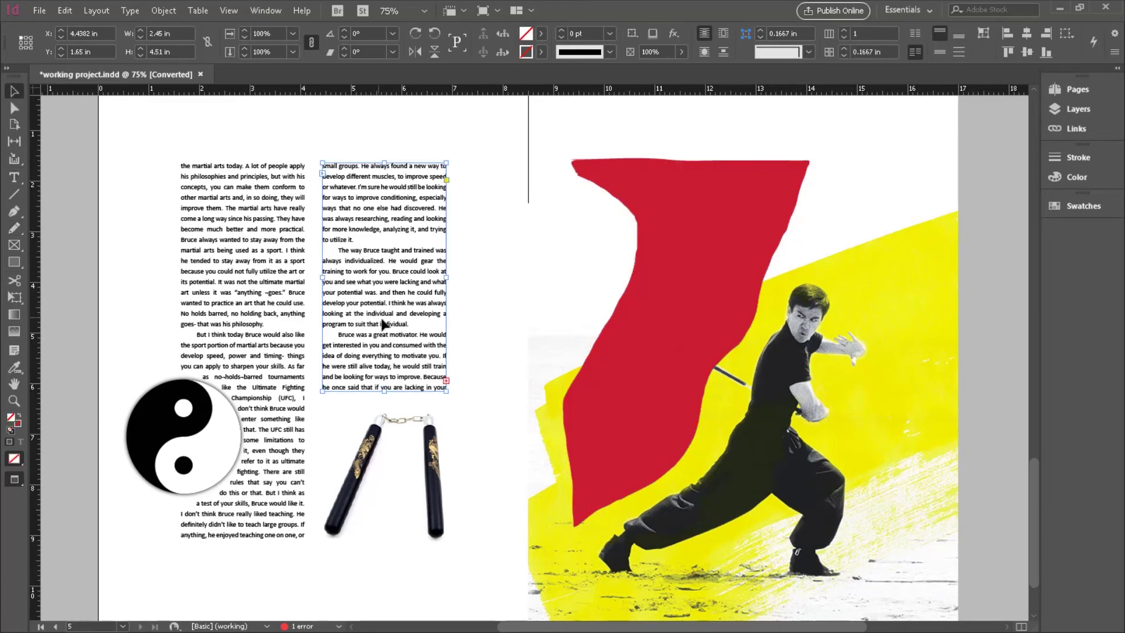
pyautogui.click(447, 381)
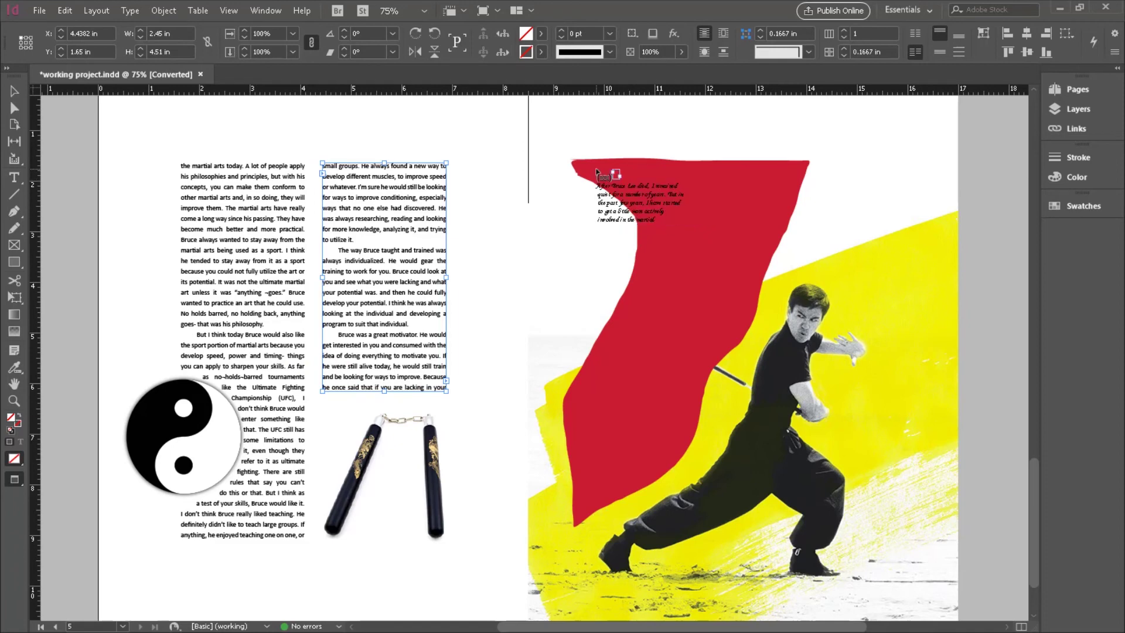
pyautogui.click(597, 171)
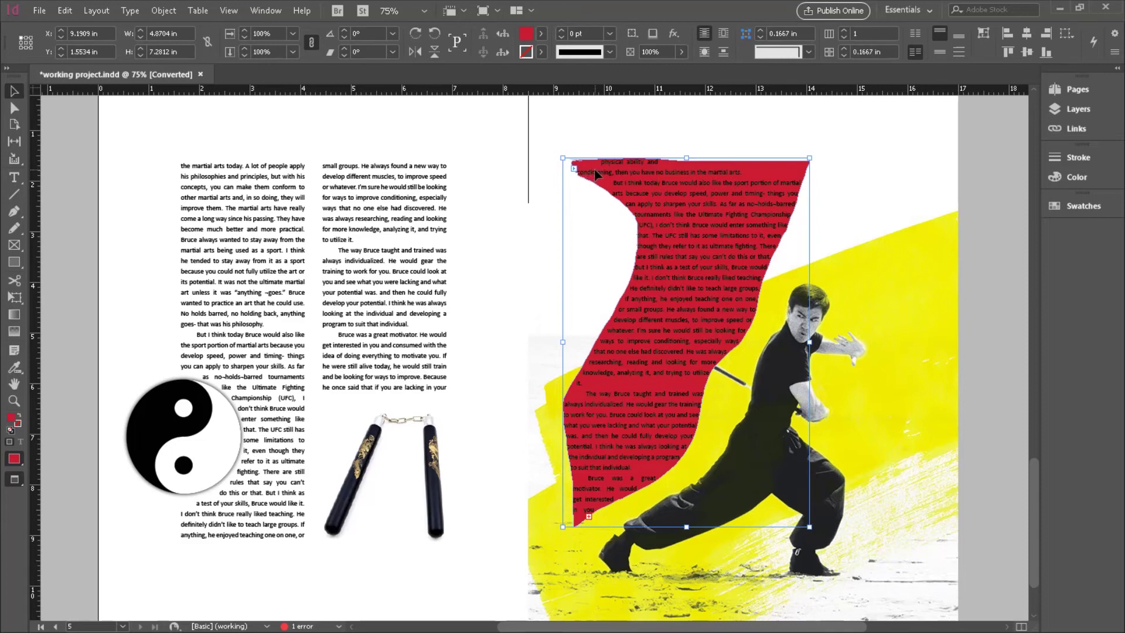
# - Pick the Direct Selection tool, then the Delete Anchor Point tool from the Pen flyout
pyautogui.click(13, 263)
pyautogui.click(12, 262)
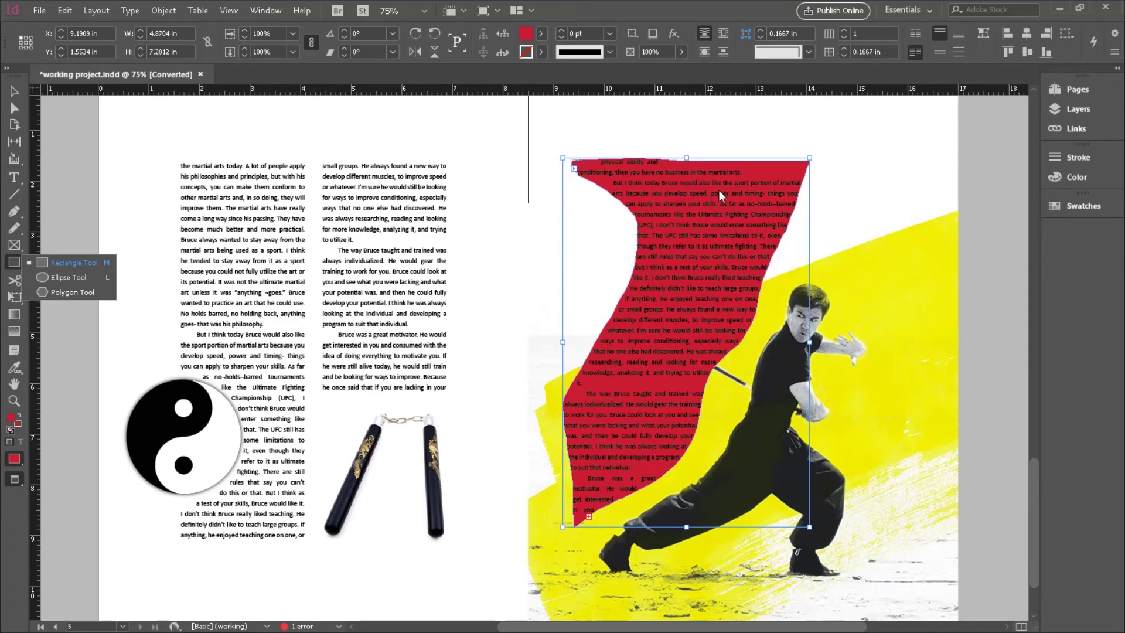
pyautogui.click(14, 110)
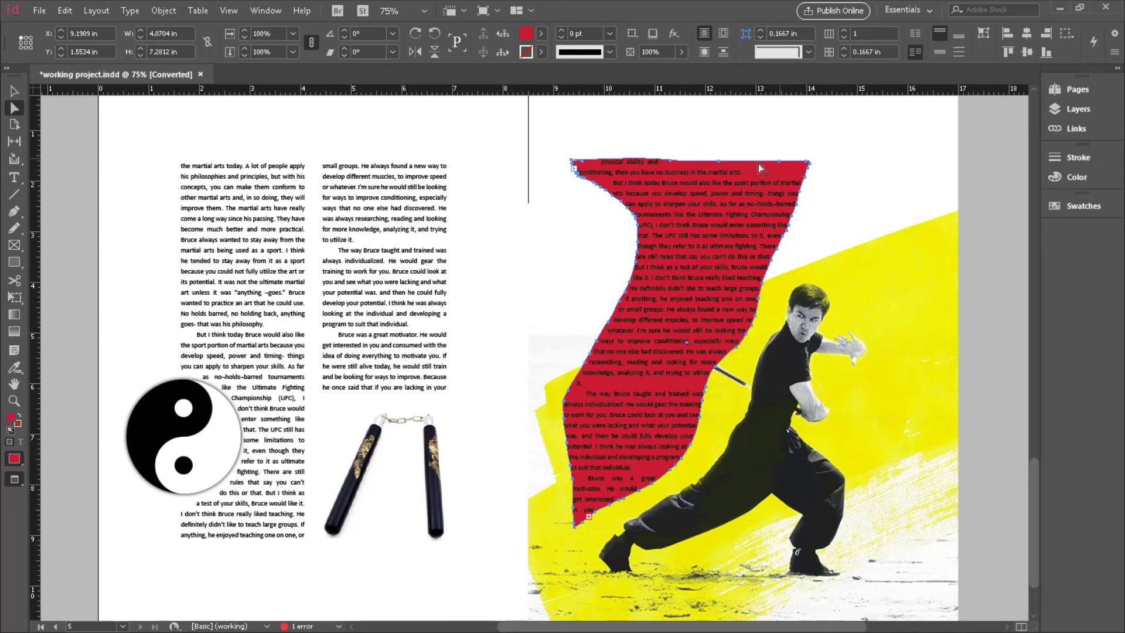
pyautogui.click(13, 211)
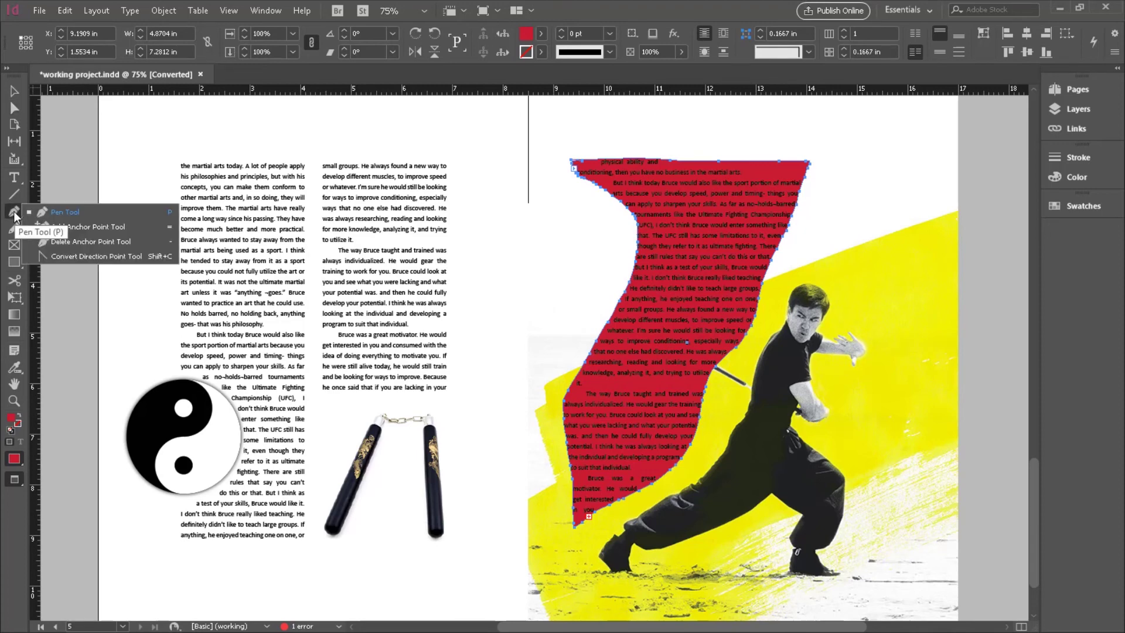
pyautogui.click(69, 241)
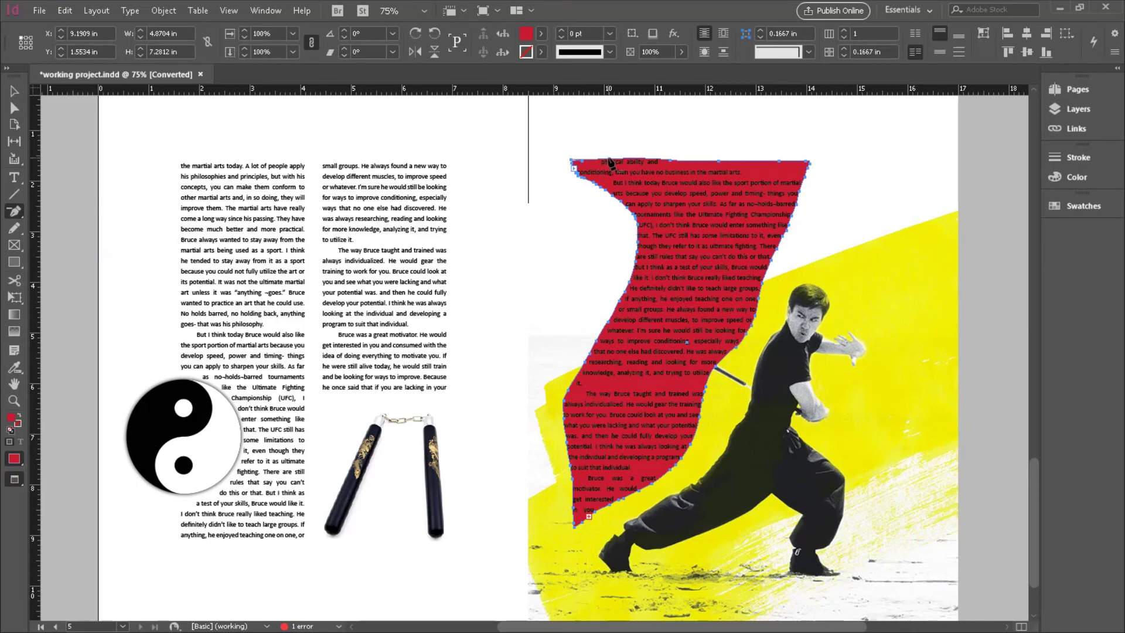
# - Zoom in and delete the four extra anchor points along the red frame's top edge
pyautogui.hotkey('ctrl', '=')
pyautogui.hotkey('ctrl', '=')
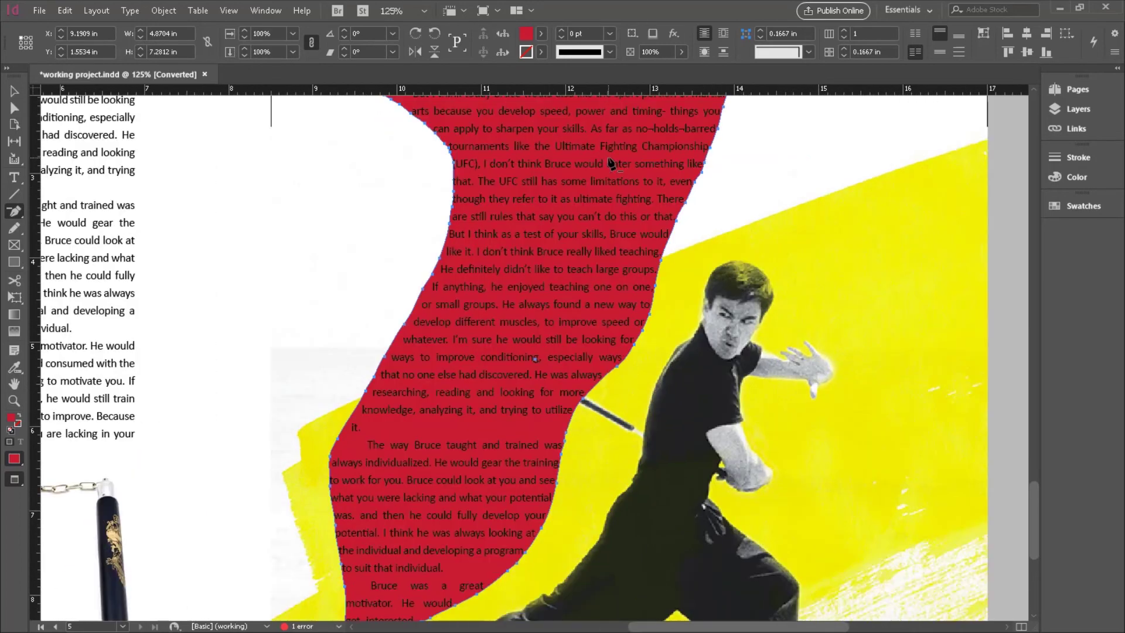
pyautogui.scroll(3, 561, 182)
pyautogui.scroll(3, 559, 302)
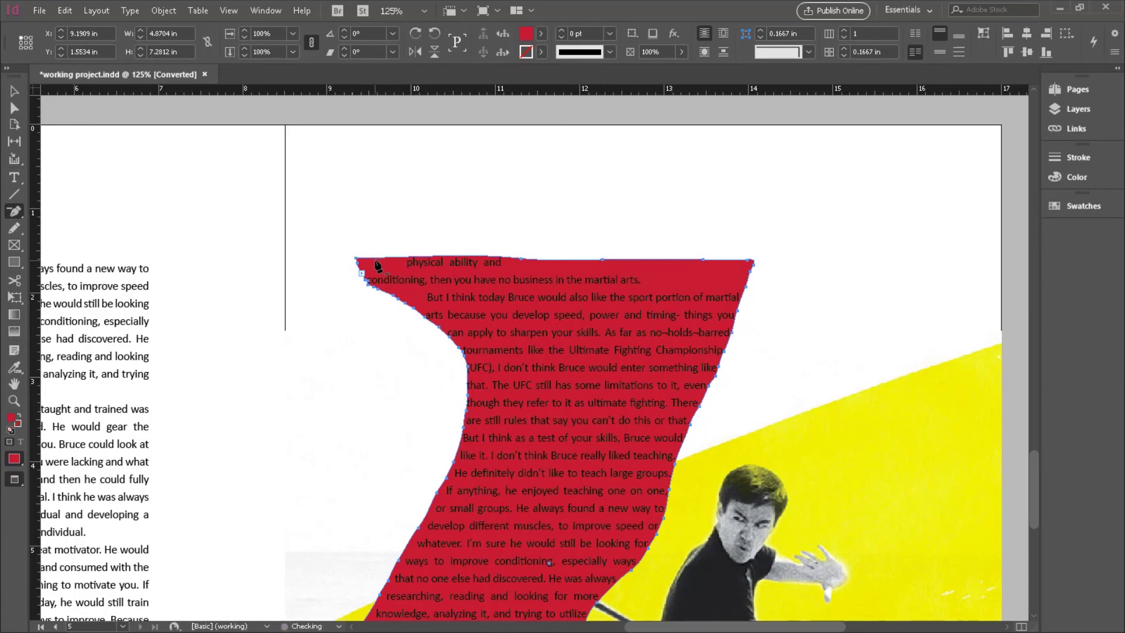
pyautogui.click(523, 259)
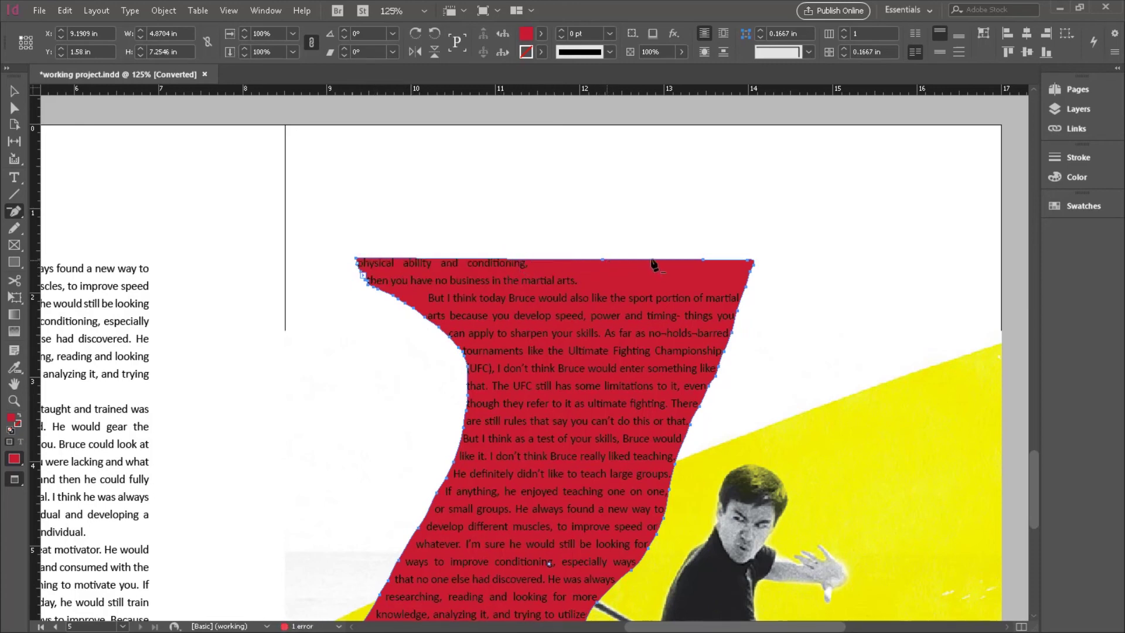
pyautogui.click(706, 259)
pyautogui.click(604, 259)
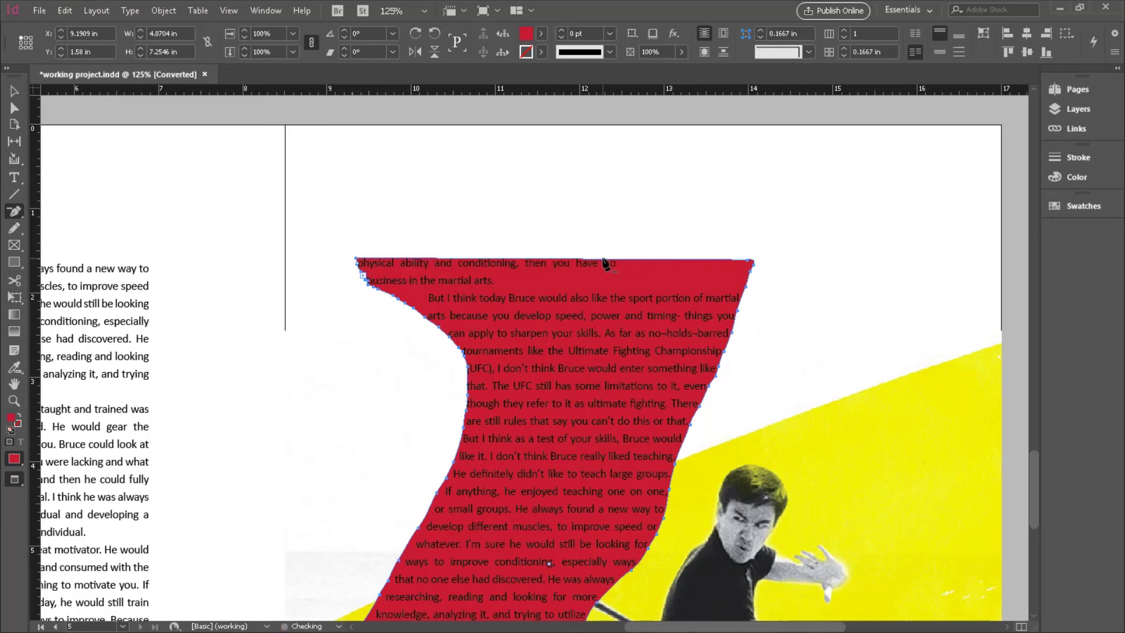
pyautogui.click(356, 259)
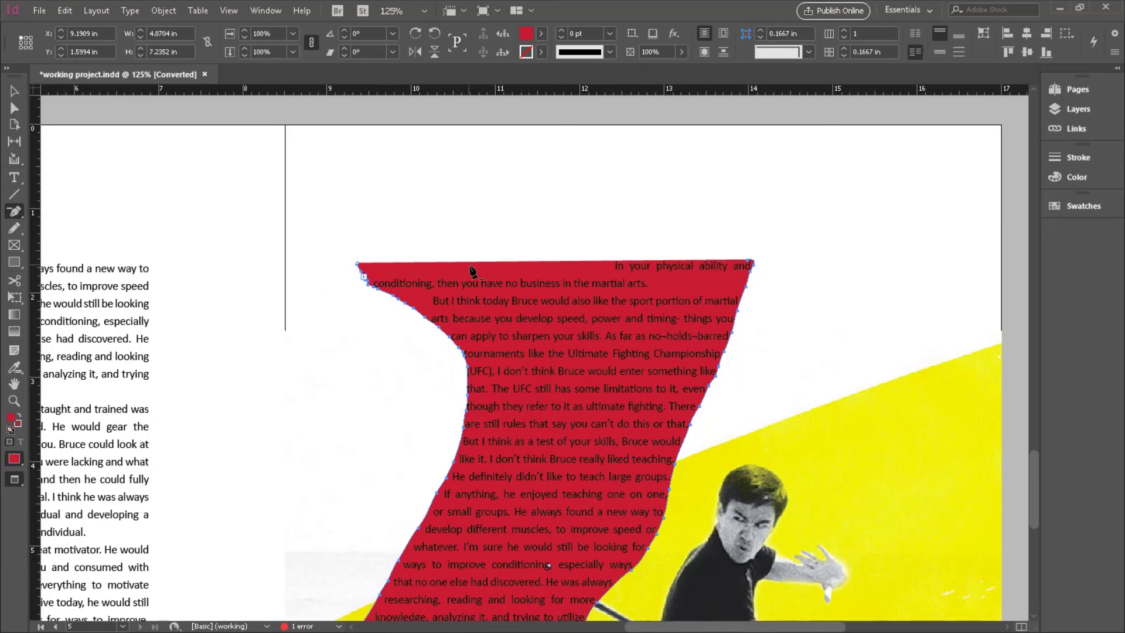
pyautogui.hotkey('ctrl', '=')
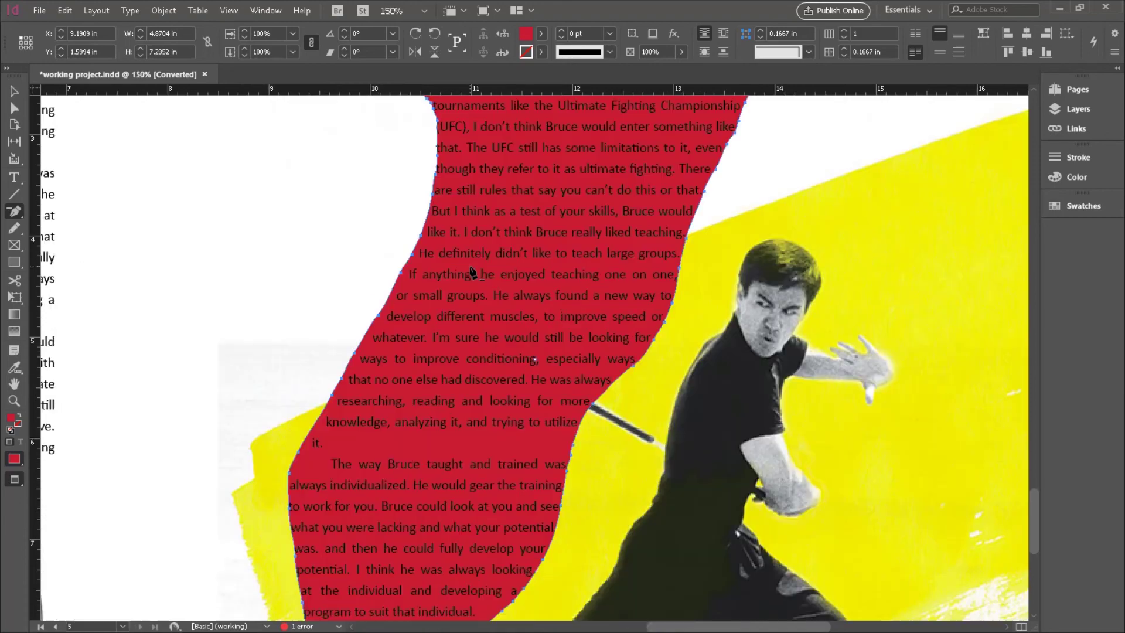
pyautogui.scroll(5, 557, 317)
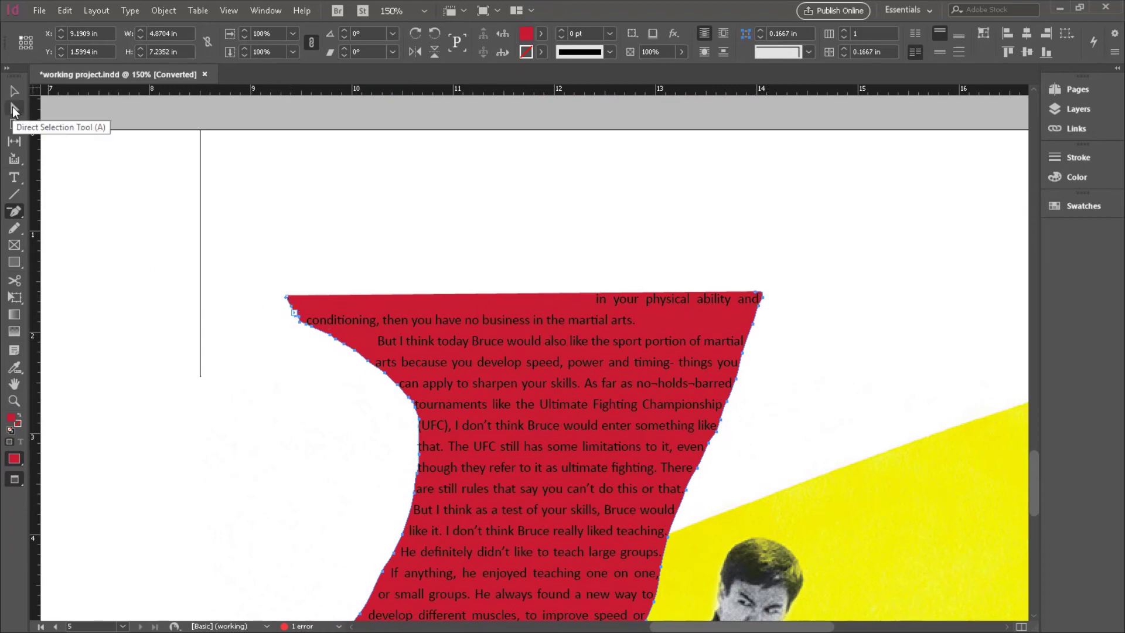
# - Select the red frame's path and raise its top-left corner point level with the top edge
pyautogui.click(13, 109)
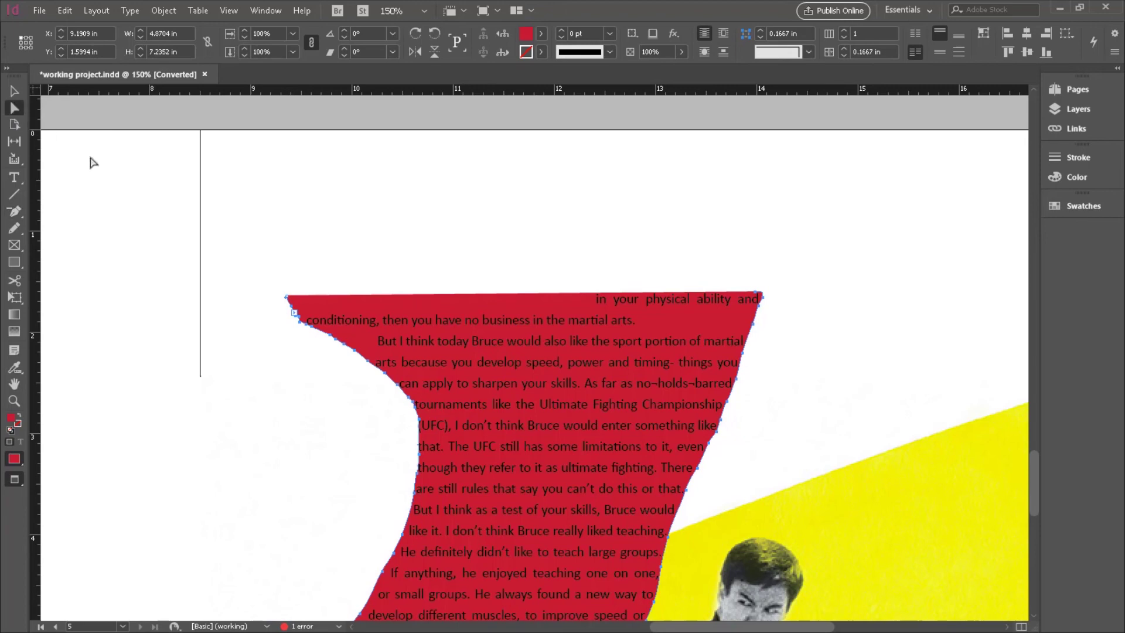
pyautogui.click(289, 276)
pyautogui.click(288, 300)
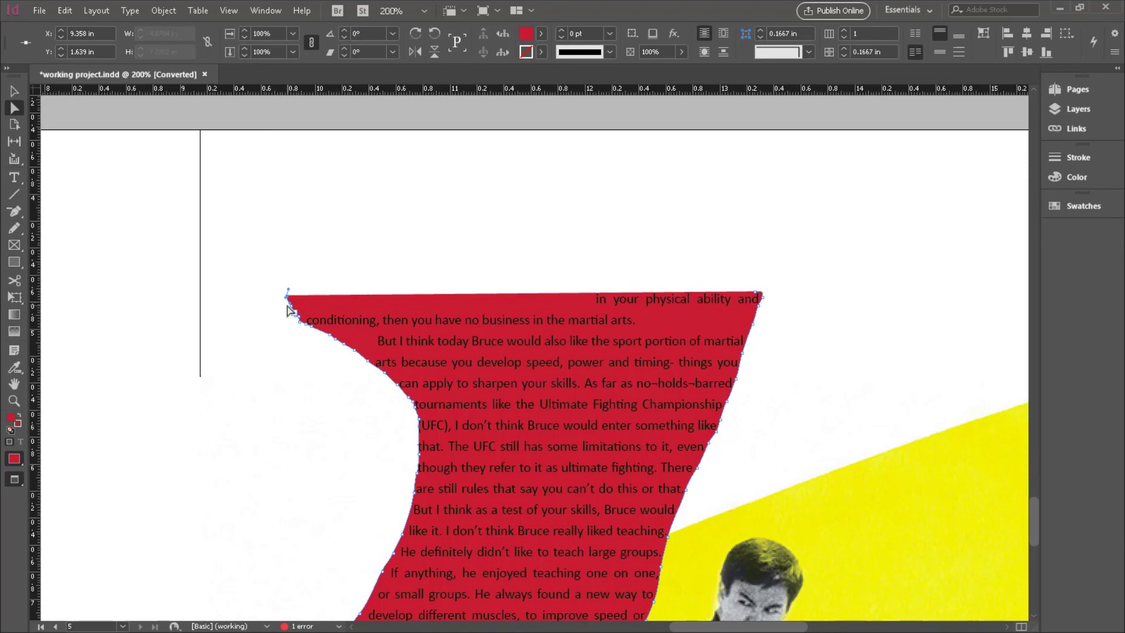
pyautogui.scroll(-10, 289, 310)
pyautogui.keyDown('alt'); pyautogui.scroll(3, 289, 309); pyautogui.keyUp('alt')
pyautogui.scroll(10, 527, 351)
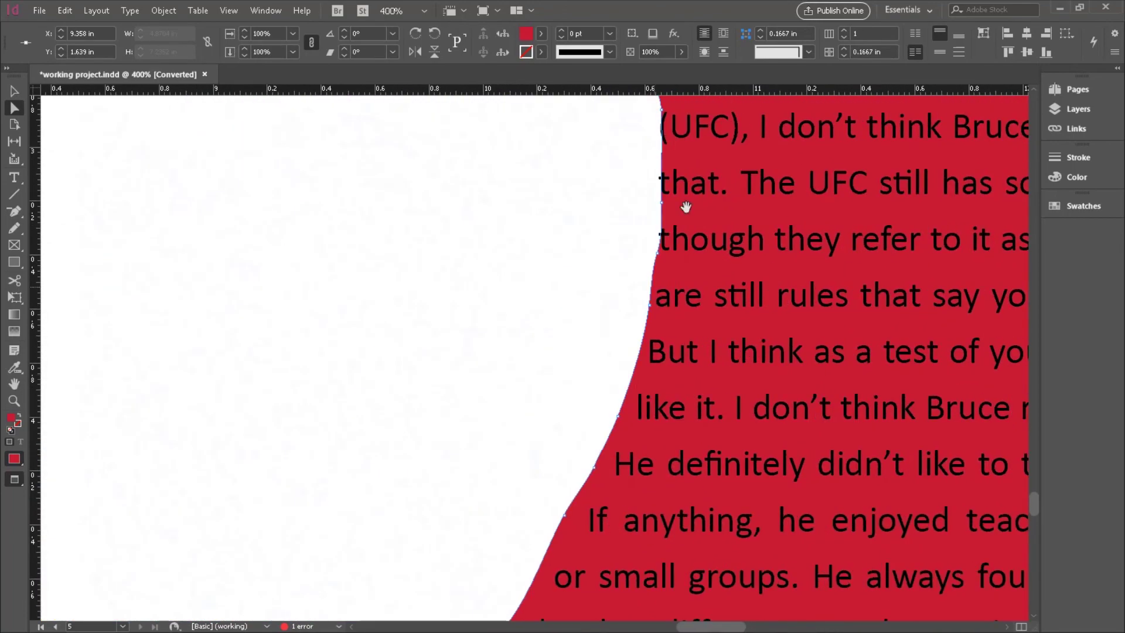
pyautogui.hscroll(-4, 527, 352)
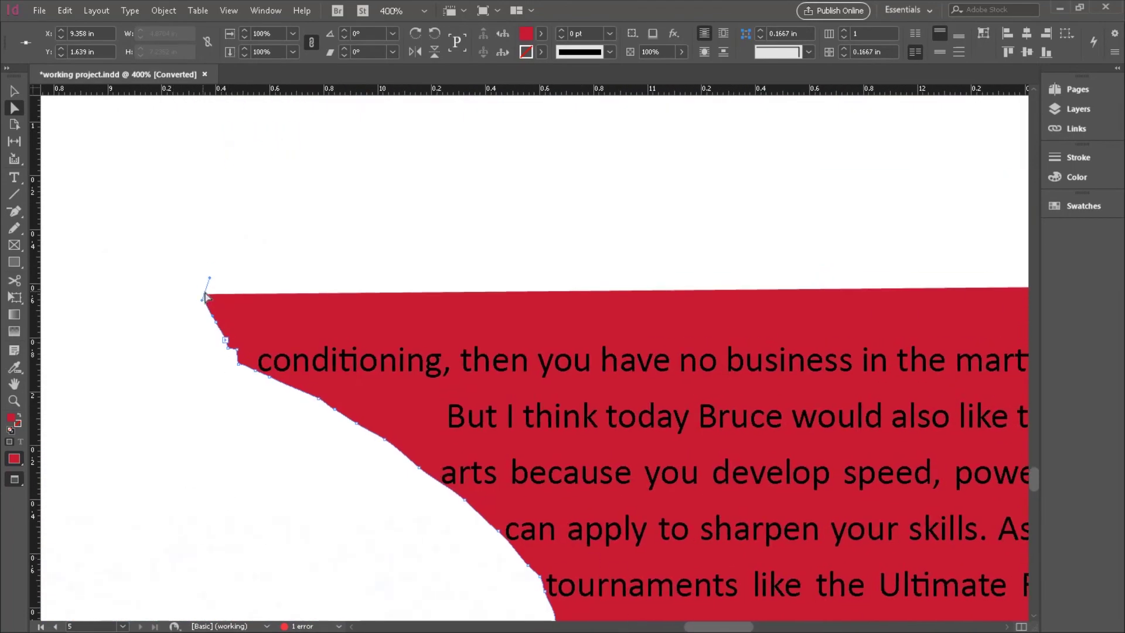
pyautogui.moveTo(206, 299); pyautogui.dragTo(206, 286)
pyautogui.hotkey('ctrl', '-')
pyautogui.hotkey('ctrl', '-')
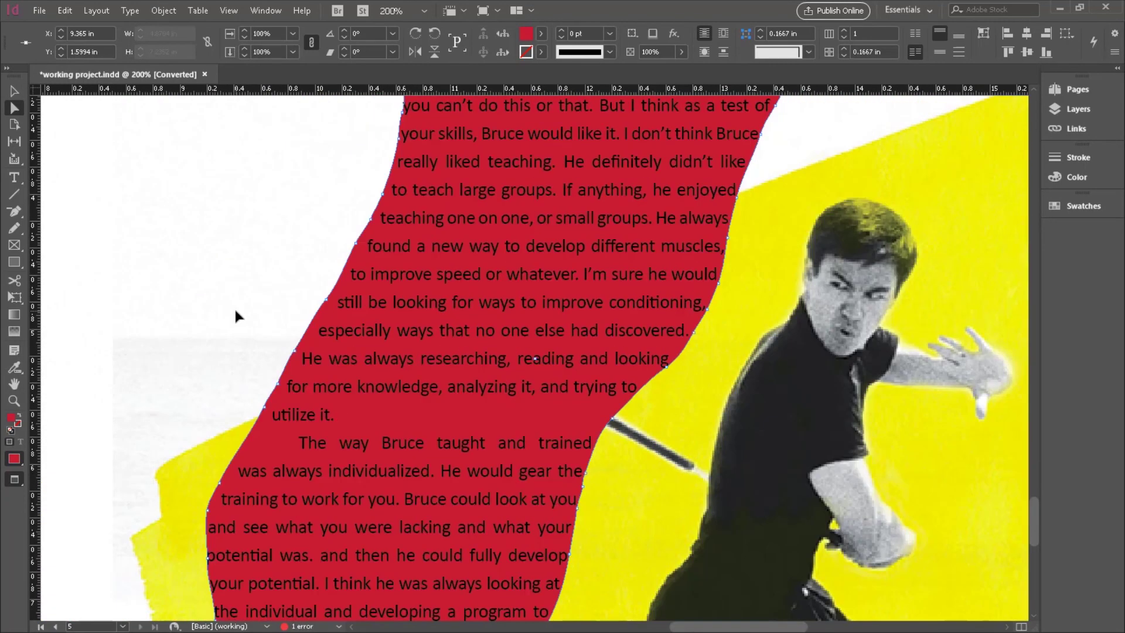
pyautogui.scroll(5, 233, 307)
pyautogui.scroll(1, 128, 314)
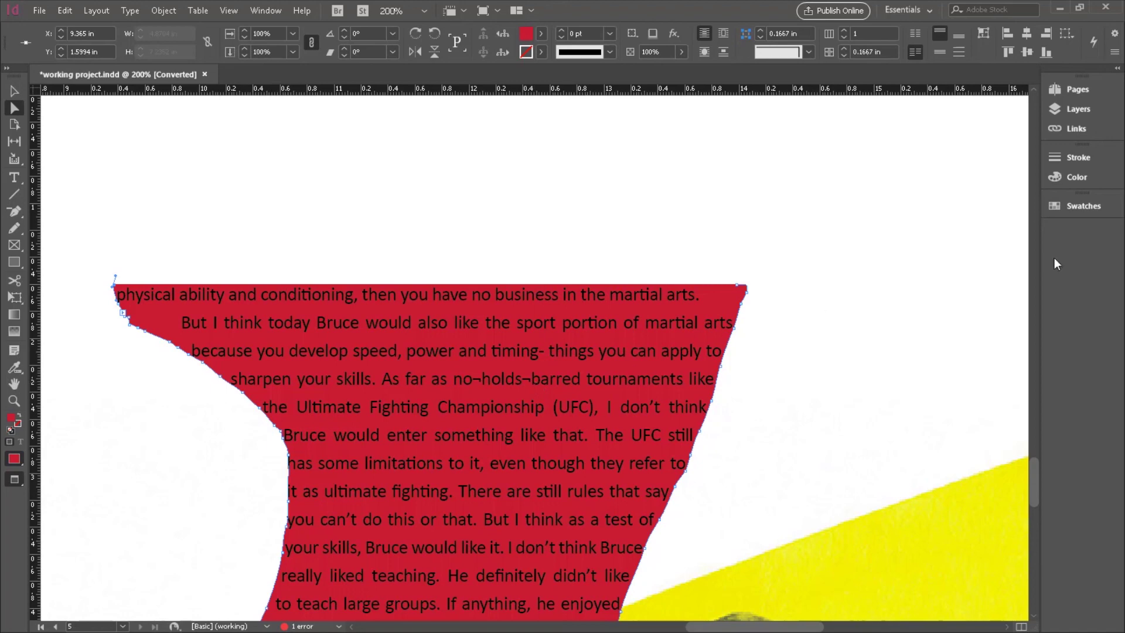
# - Set the freehand story frame's fill to [None], then zoom out and deselect to preview the spread
pyautogui.click(1080, 209)
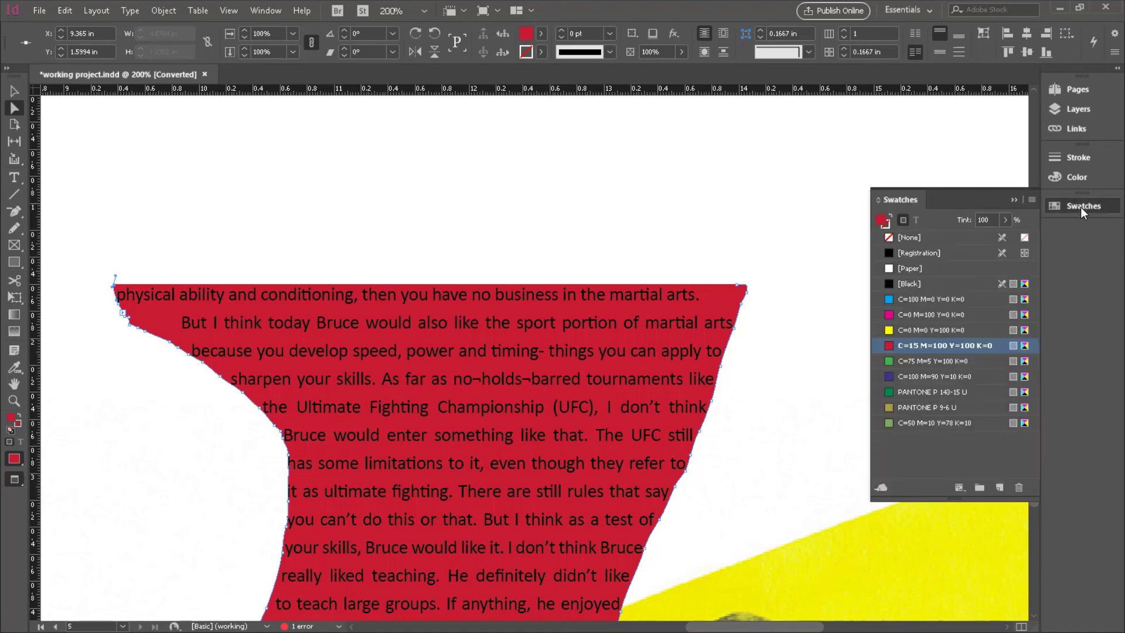
pyautogui.click(890, 226)
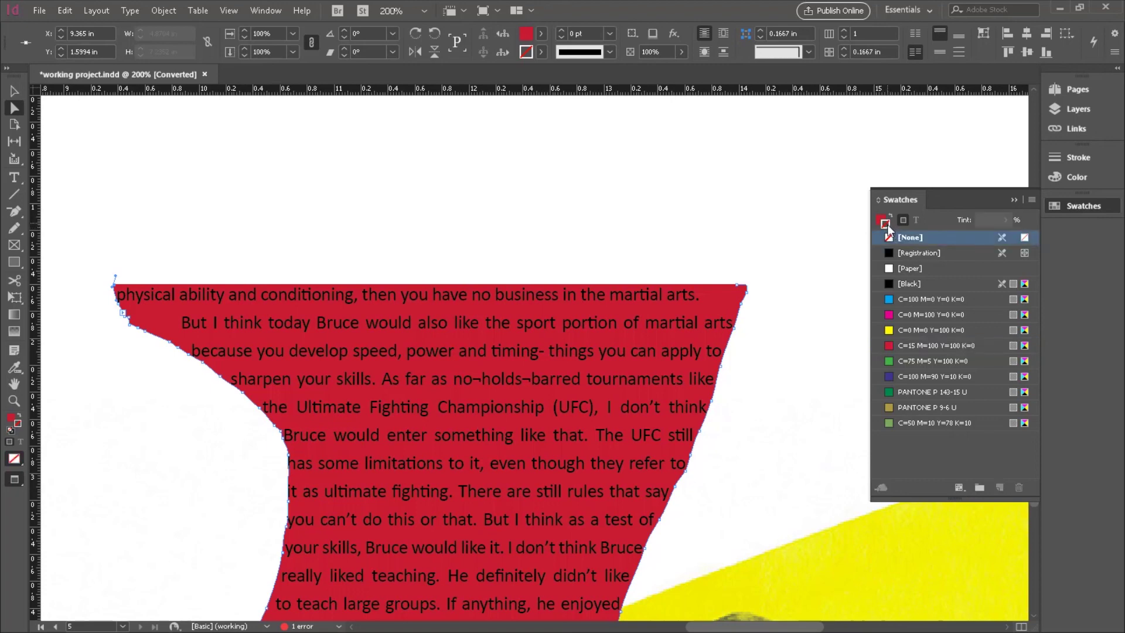
pyautogui.click(882, 223)
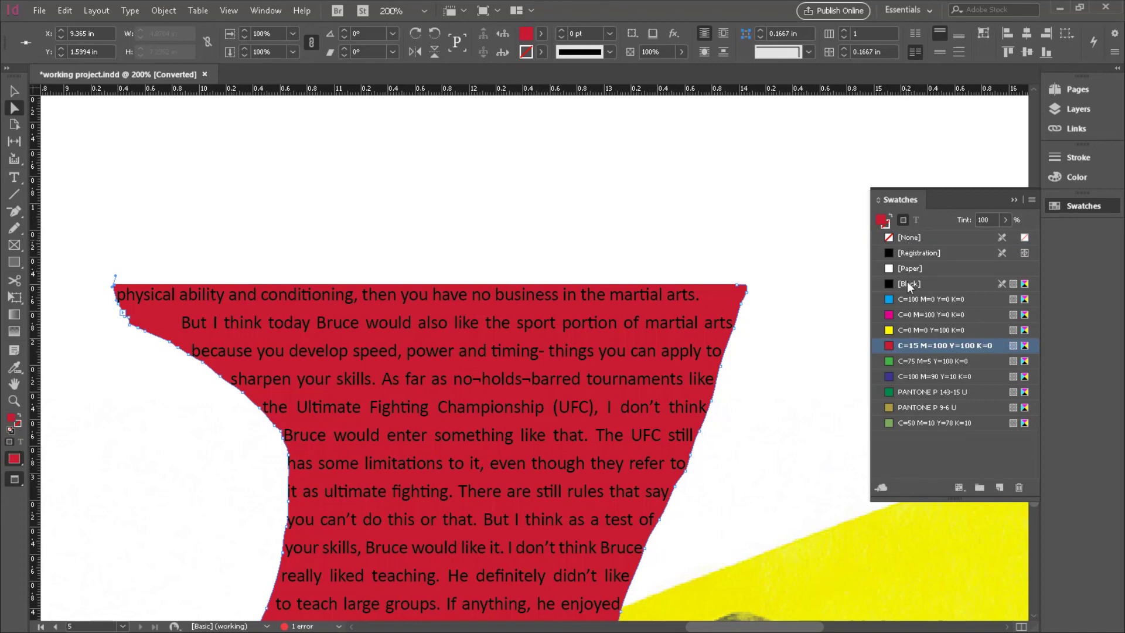
pyautogui.click(902, 236)
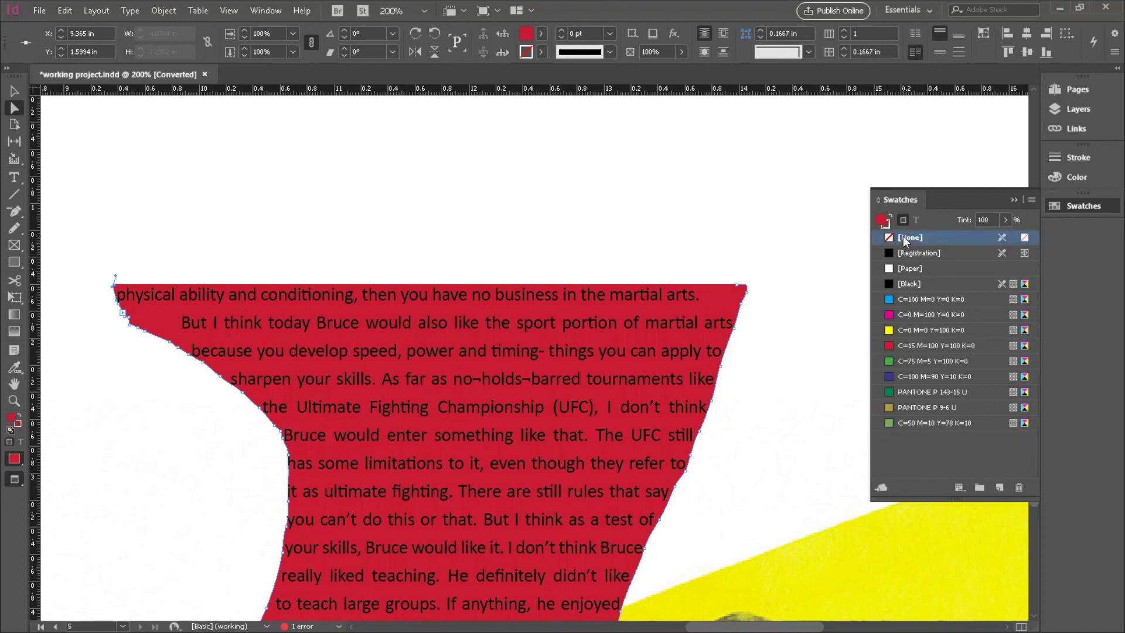
pyautogui.click(1082, 205)
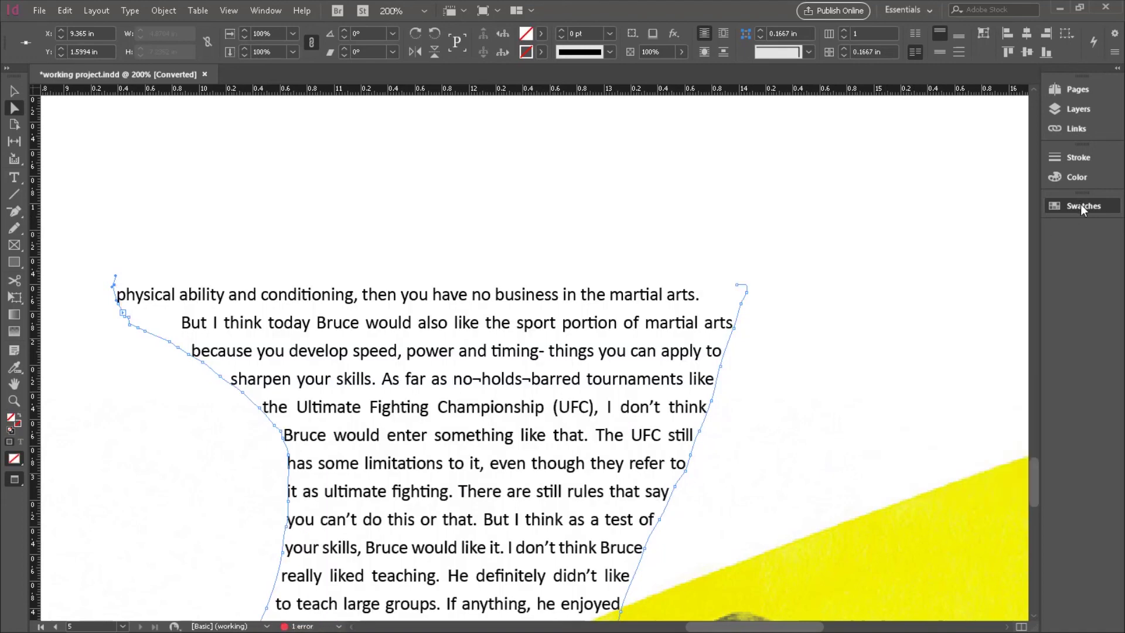
pyautogui.hotkey('ctrl', '-')
pyautogui.hotkey('ctrl', '-')
pyautogui.hotkey('ctrl', '-')
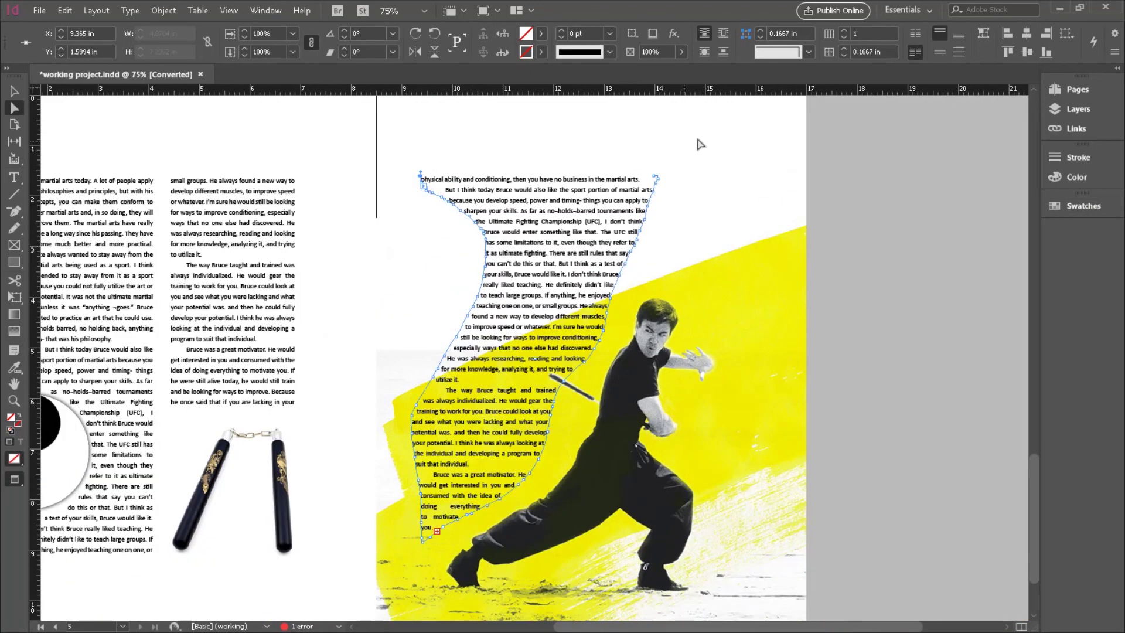
pyautogui.click(705, 143)
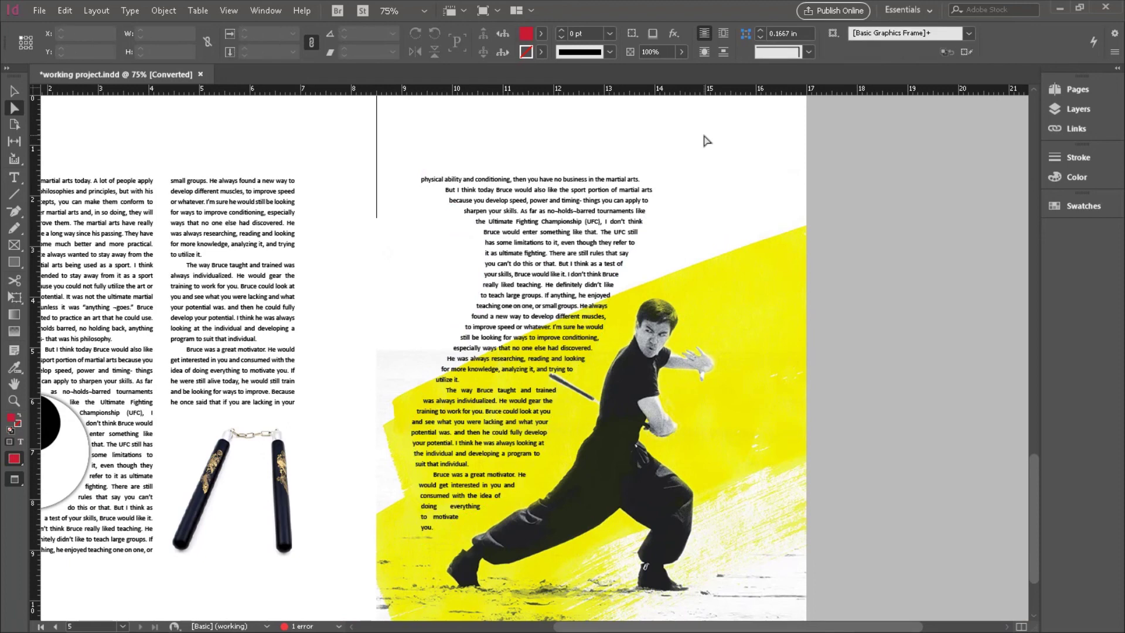